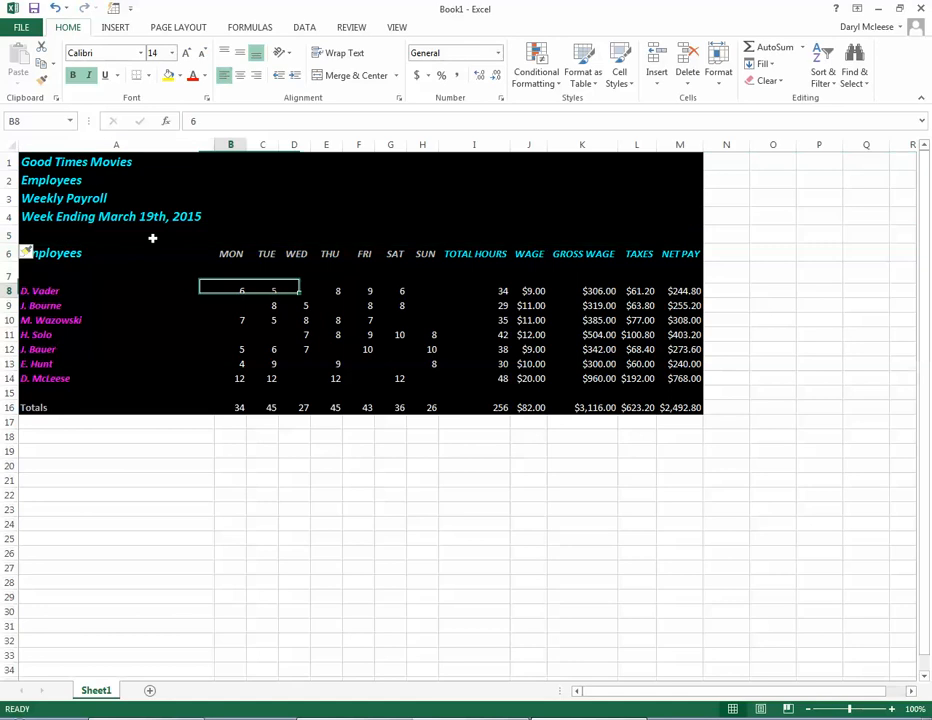
# Step: Merge and center each of the four title rows, rows 1 to 4, across columns A to M
pyautogui.moveTo(58, 159); pyautogui.dragTo(670, 162)
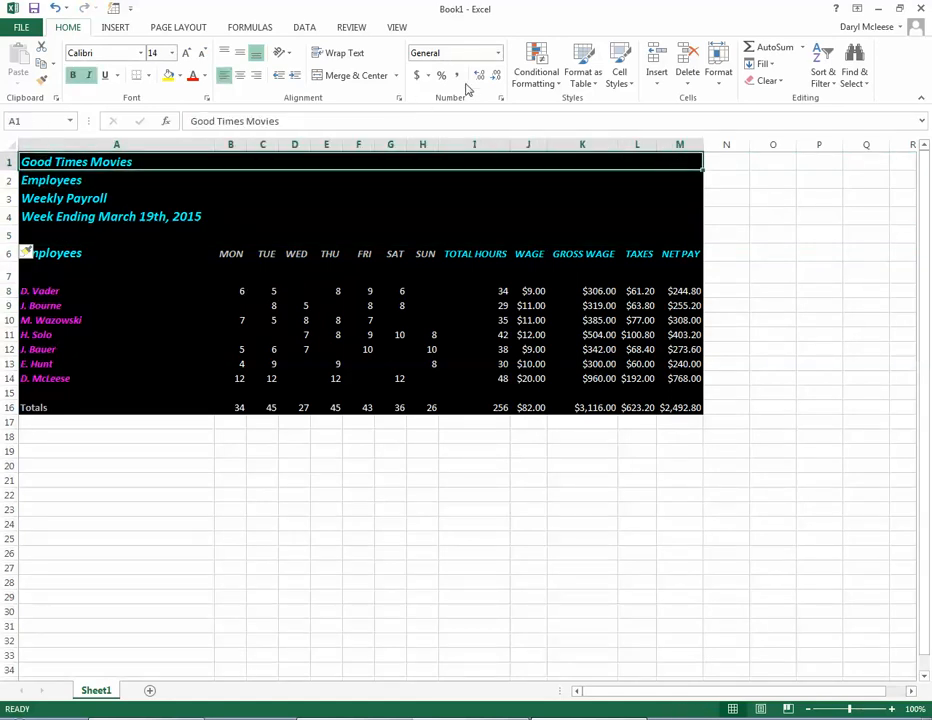
pyautogui.click(350, 76)
pyautogui.click(329, 253)
pyautogui.moveTo(46, 182); pyautogui.dragTo(680, 181)
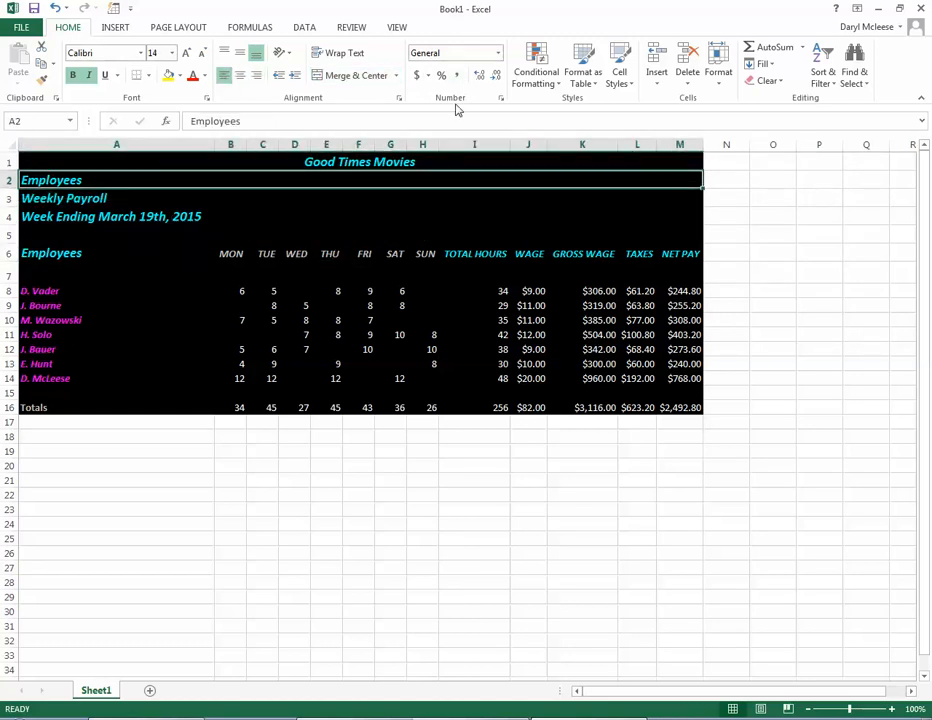
pyautogui.click(345, 77)
pyautogui.moveTo(46, 198); pyautogui.dragTo(695, 202)
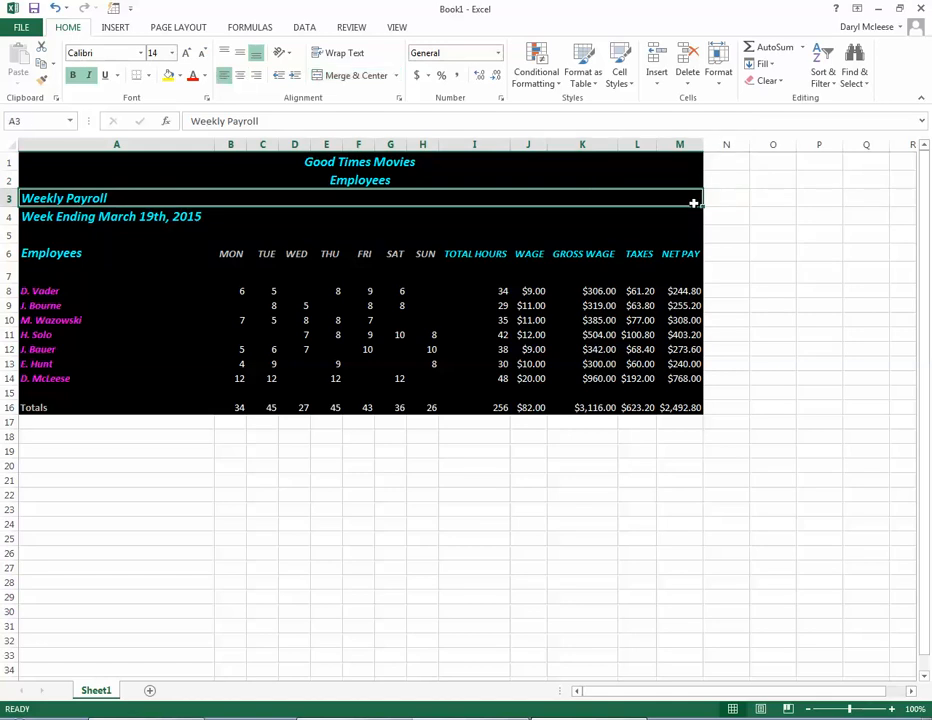
pyautogui.click(347, 76)
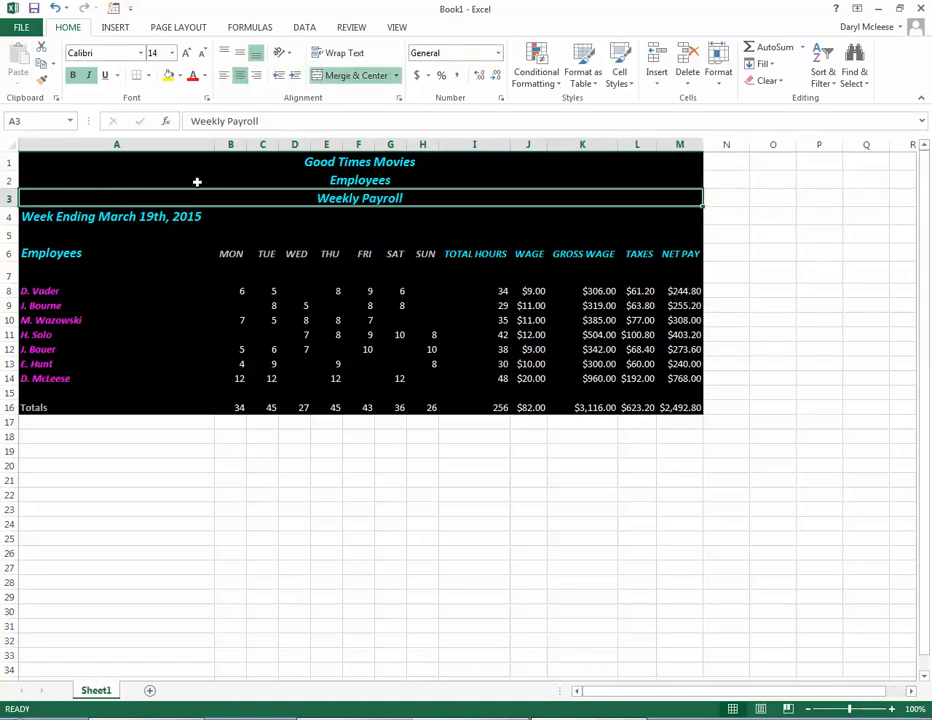
pyautogui.moveTo(31, 218); pyautogui.dragTo(685, 216)
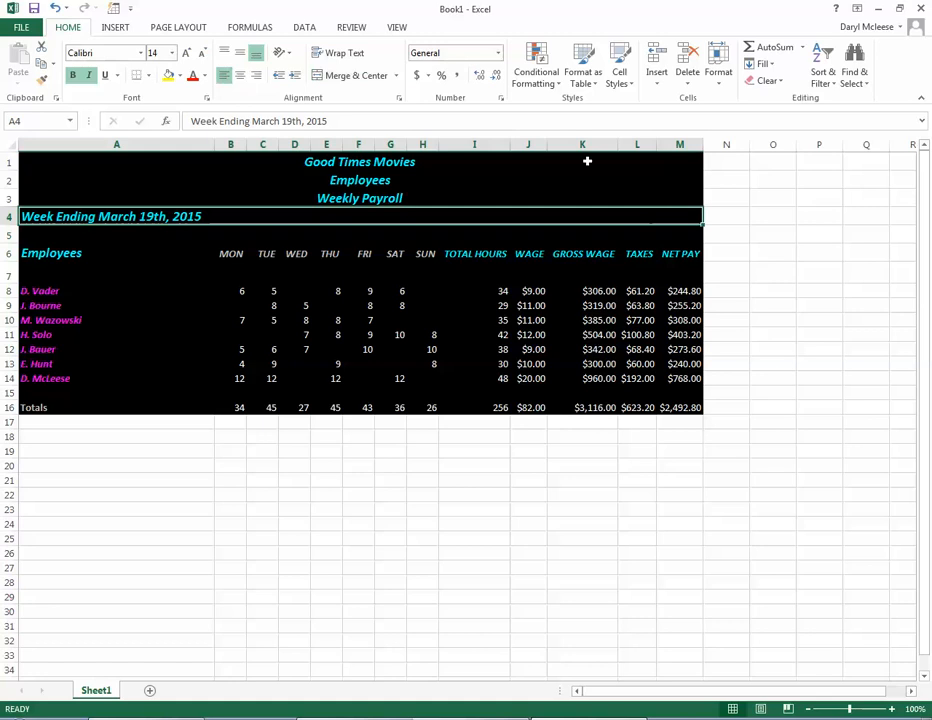
pyautogui.click(349, 78)
pyautogui.click(298, 270)
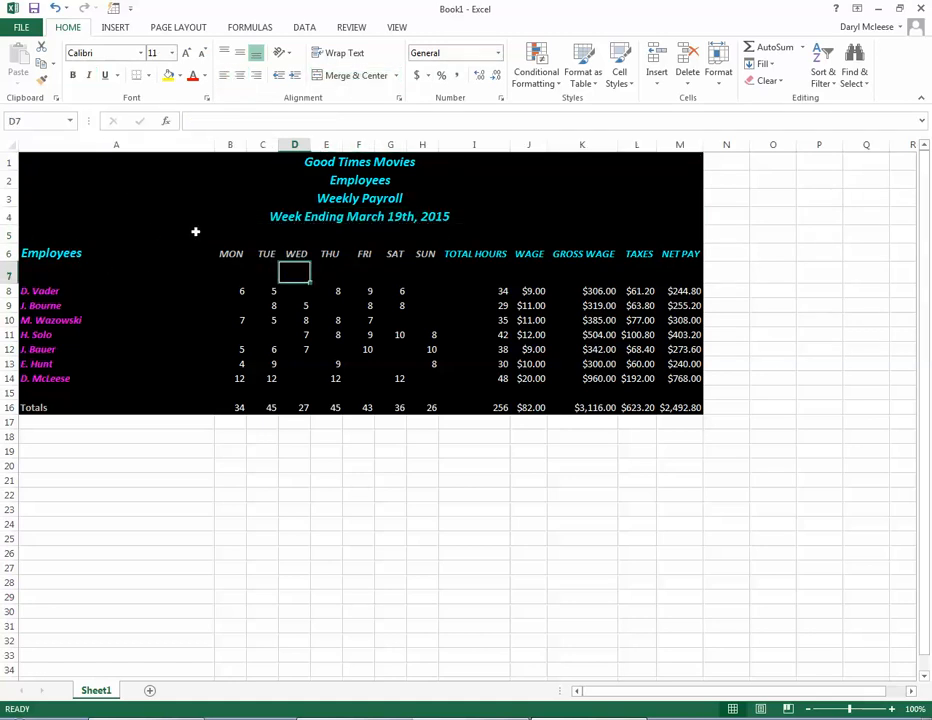
pyautogui.click(708, 346)
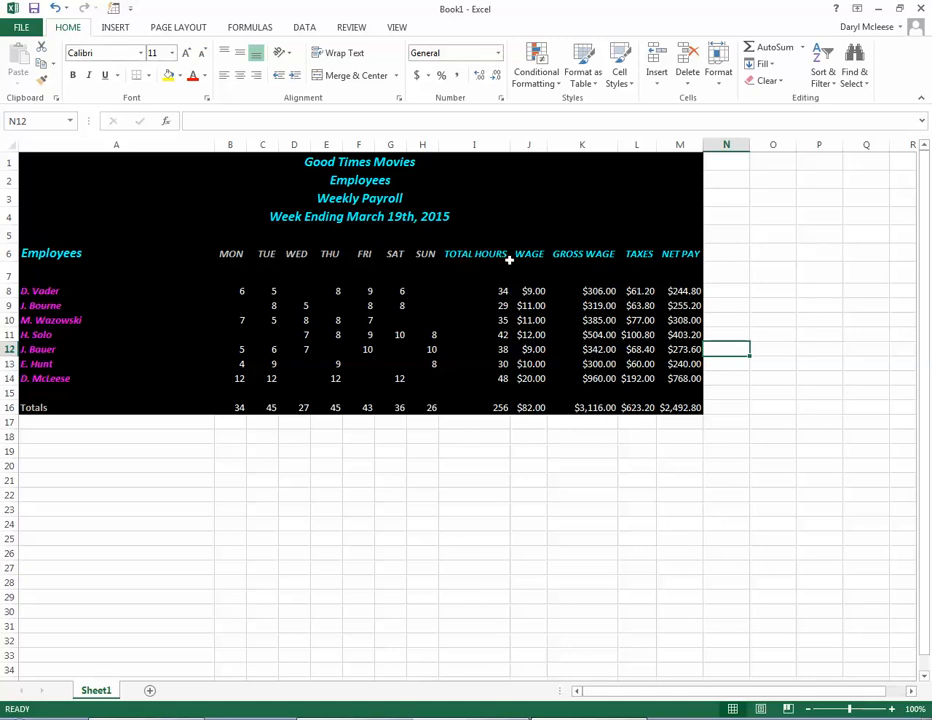
# Step: Turn on text wrapping for the column headings from TOTAL HOURS to NET PAY in I6:M6
pyautogui.moveTo(482, 255); pyautogui.dragTo(699, 258)
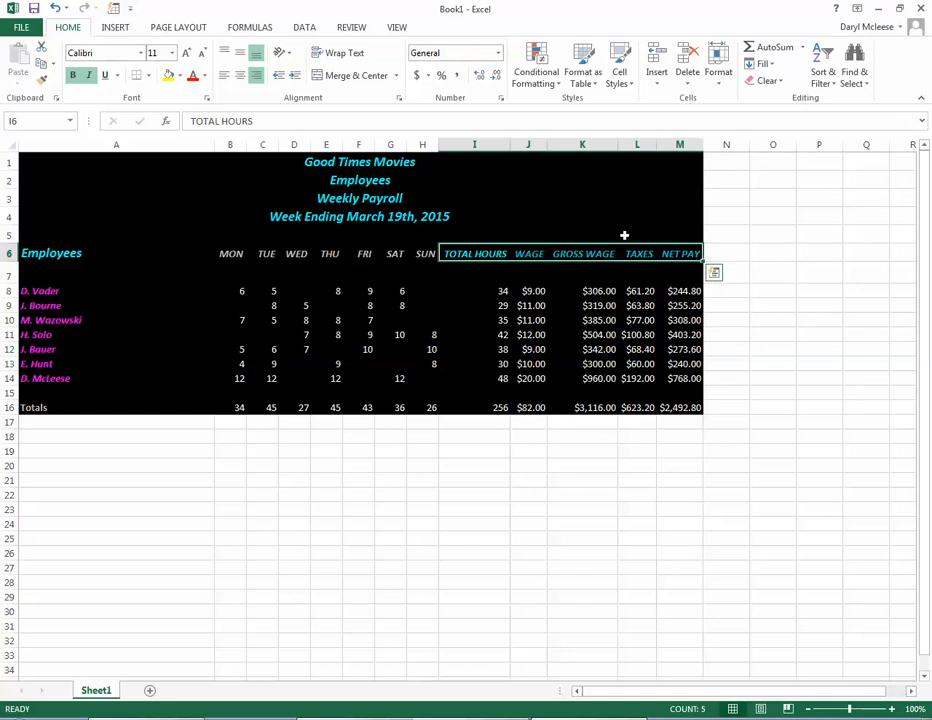
pyautogui.rightClick(559, 253)
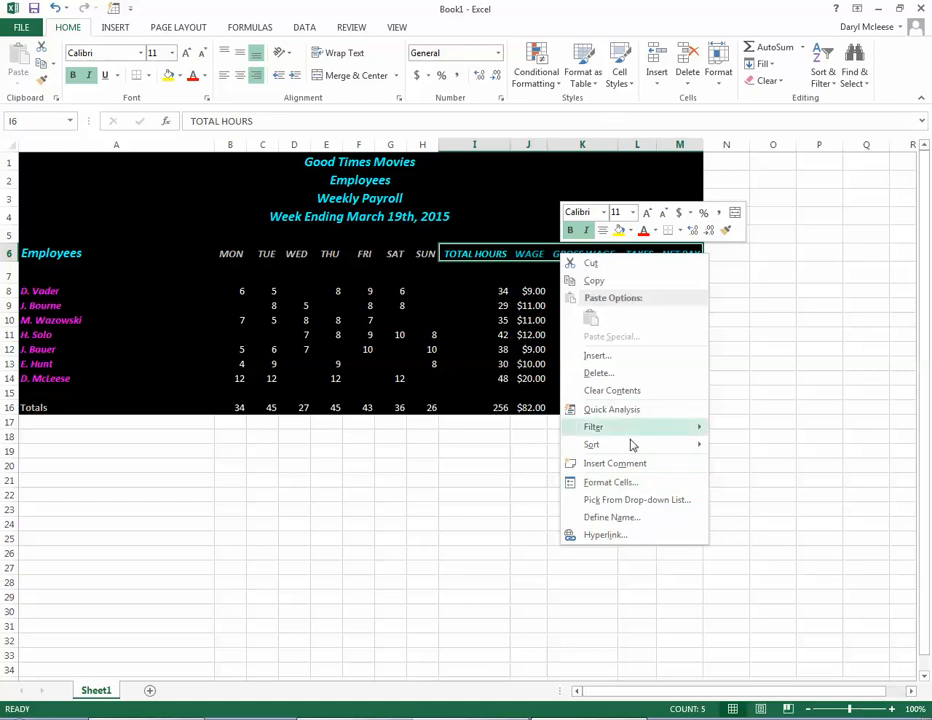
pyautogui.click(606, 482)
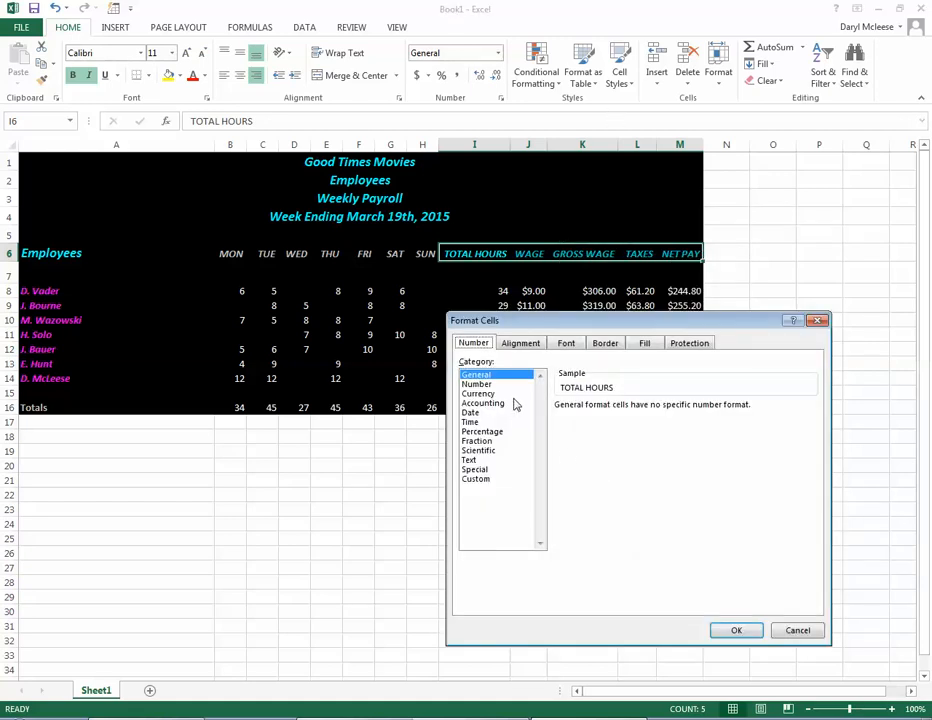
pyautogui.click(518, 346)
pyautogui.click(470, 468)
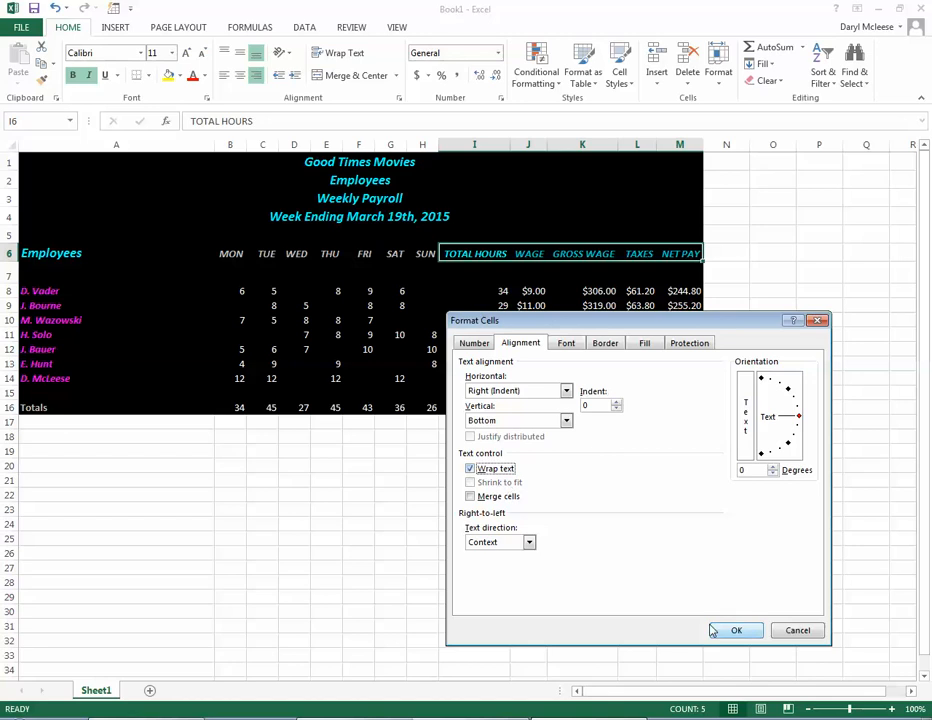
pyautogui.click(735, 629)
# Step: Narrow the Total Hours, Gross Wage and Net Pay columns and make row 6 tall enough for two-line headings
pyautogui.moveTo(508, 146); pyautogui.dragTo(493, 145)
pyautogui.moveTo(8, 261); pyautogui.dragTo(8, 279)
pyautogui.moveTo(602, 146); pyautogui.dragTo(577, 147)
pyautogui.moveTo(662, 145); pyautogui.dragTo(651, 146)
pyautogui.click(538, 508)
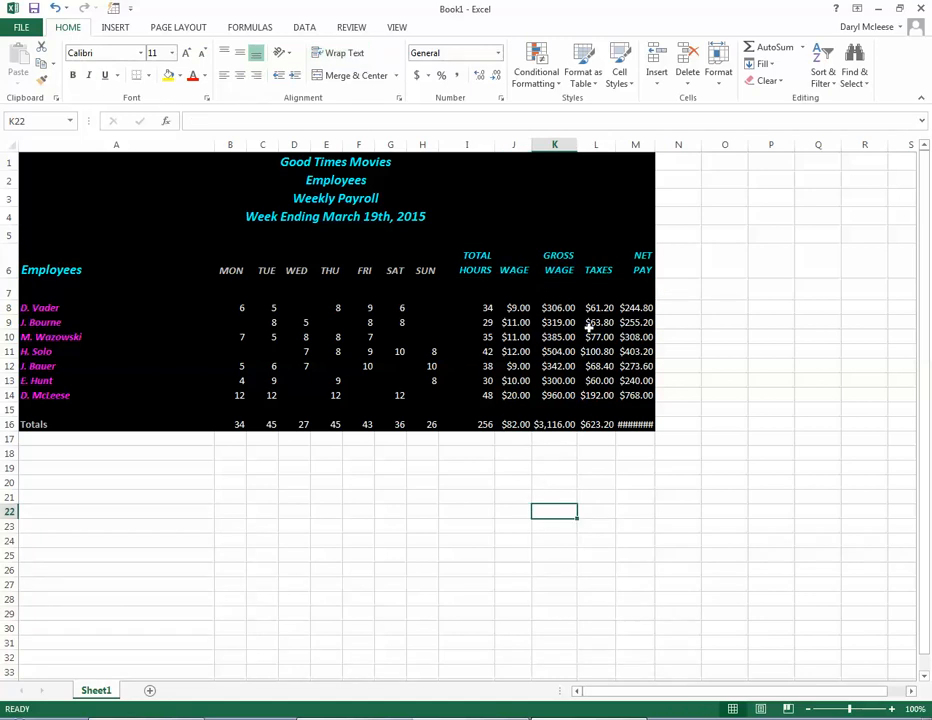
# Step: Widen the Net Pay column until its total in M16 fits the cell
pyautogui.click(638, 424)
pyautogui.moveTo(655, 144); pyautogui.dragTo(668, 143)
pyautogui.click(554, 482)
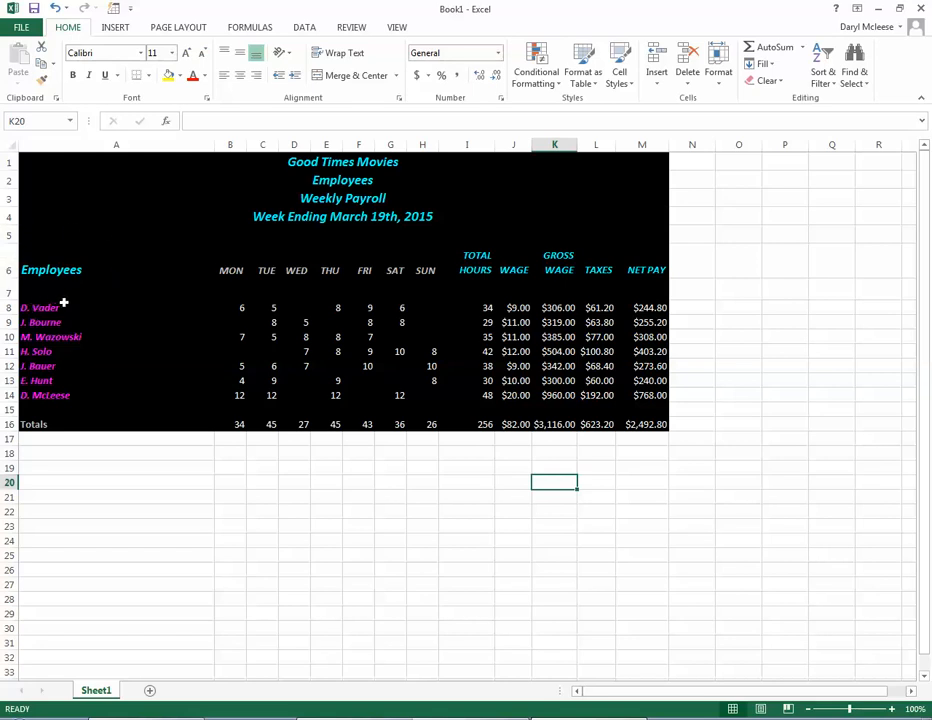
pyautogui.moveTo(43, 308); pyautogui.dragTo(58, 392)
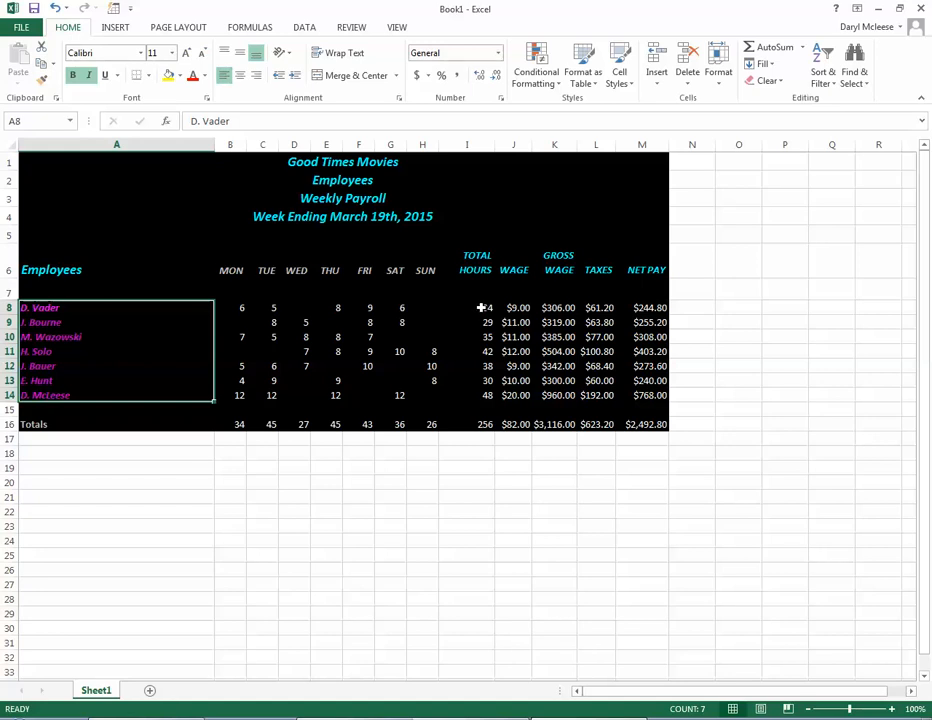
pyautogui.moveTo(481, 308); pyautogui.dragTo(482, 410)
pyautogui.click(512, 424)
pyautogui.moveTo(27, 308); pyautogui.dragTo(473, 396)
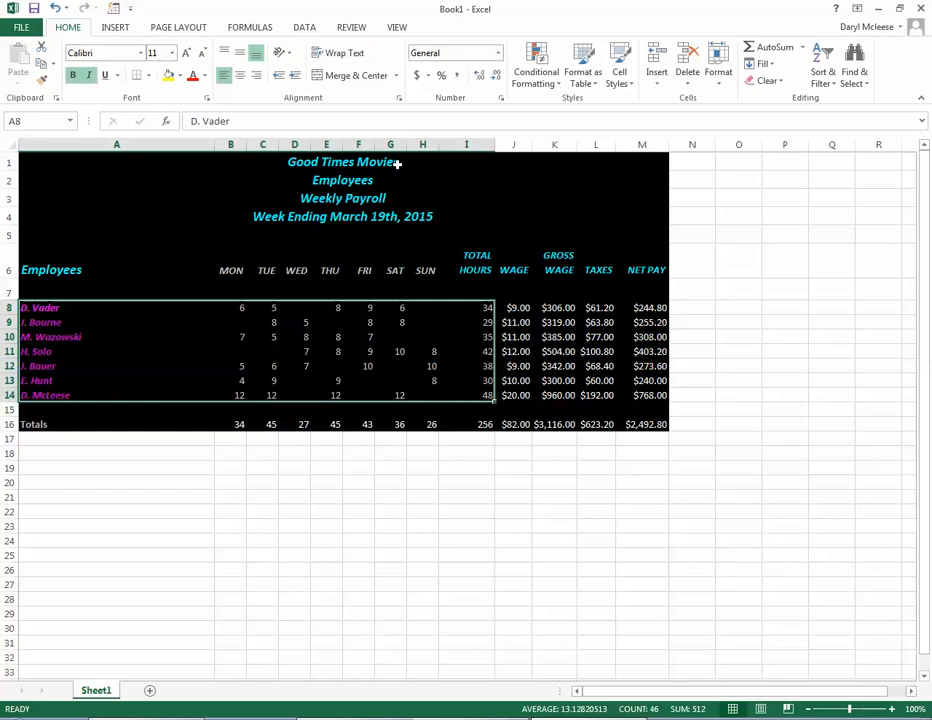
pyautogui.click(117, 28)
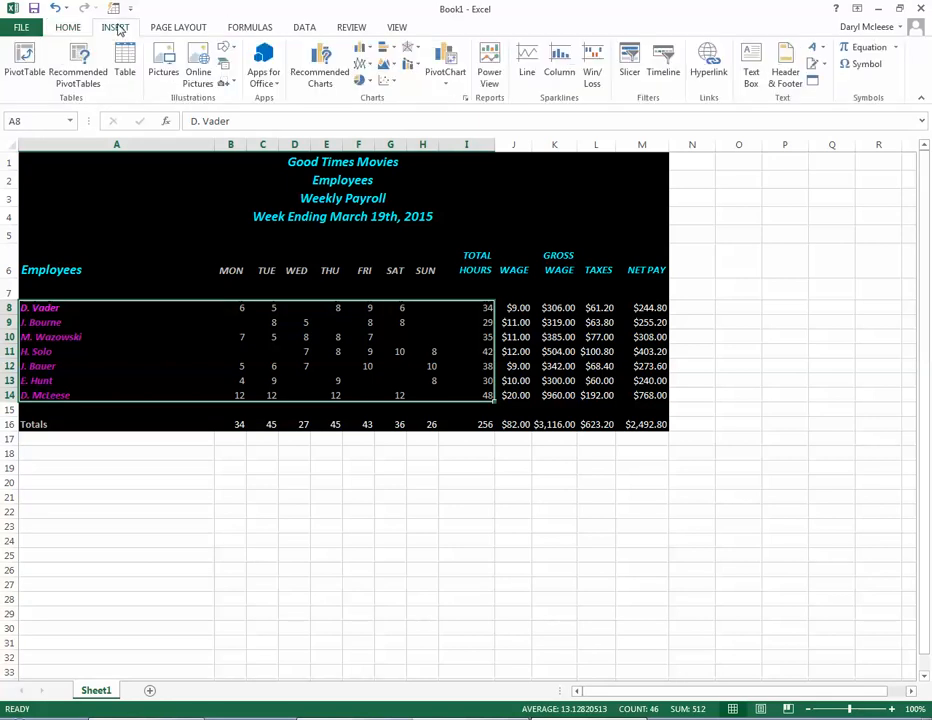
pyautogui.click(385, 47)
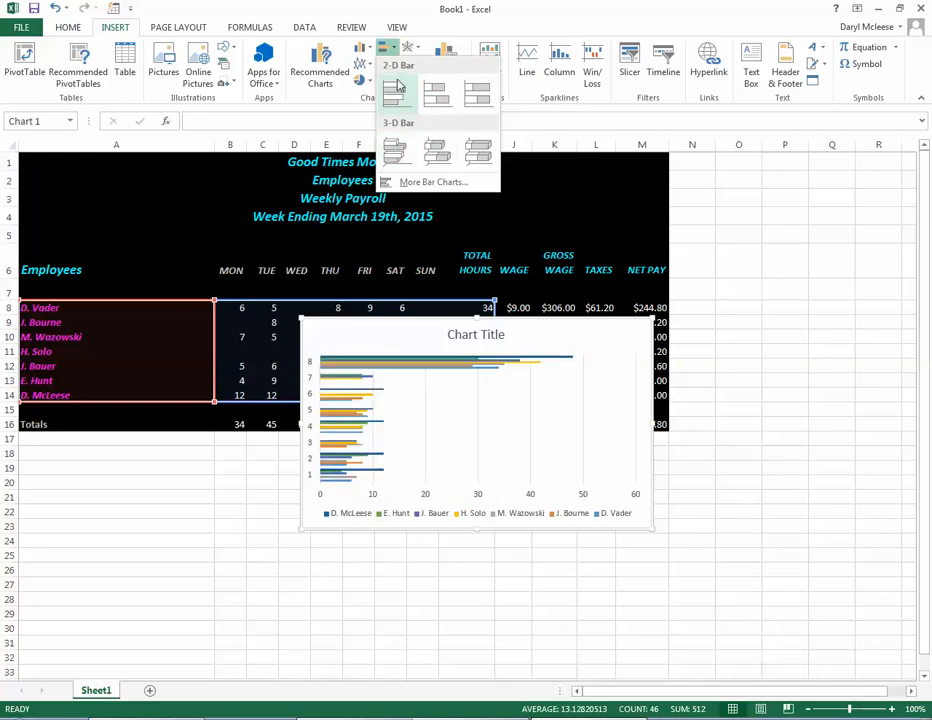
pyautogui.click(199, 517)
pyautogui.click(60, 350)
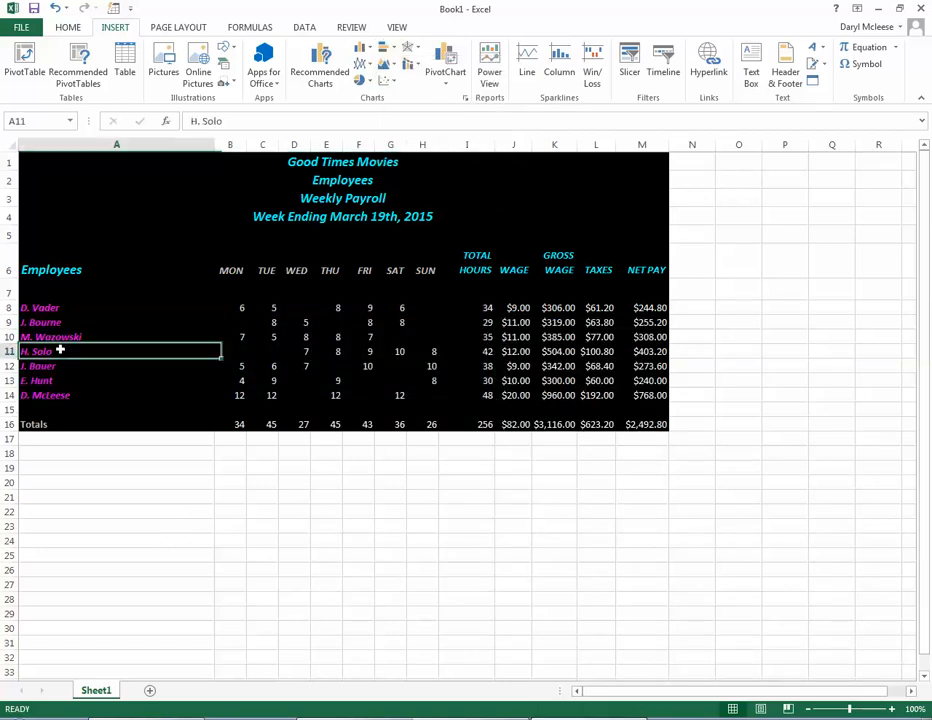
# Step: Insert a 3-D Column chart of the names in A8:A14 and hours in I8:I14, one series per employee, and move it below the table
pyautogui.moveTo(50, 308); pyautogui.dragTo(60, 396)
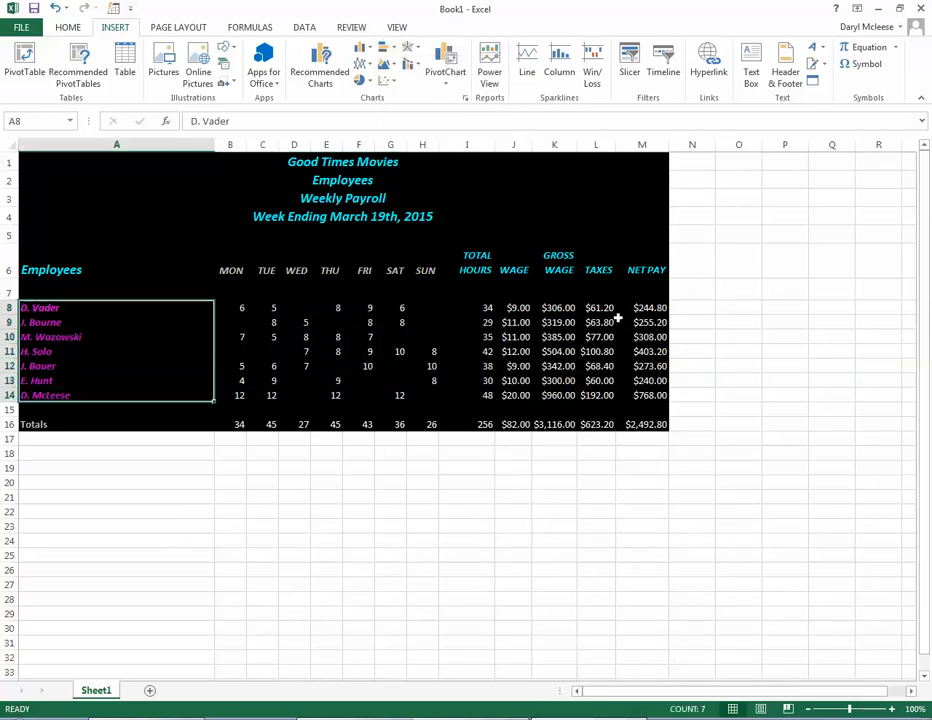
pyautogui.moveTo(486, 308); pyautogui.dragTo(483, 392)
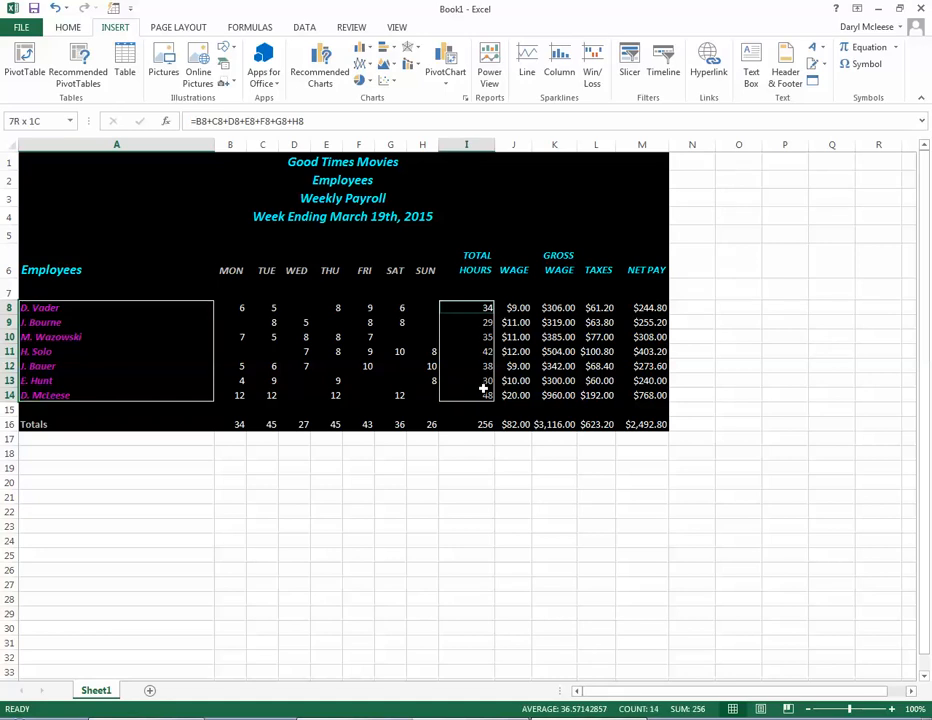
pyautogui.click(466, 100)
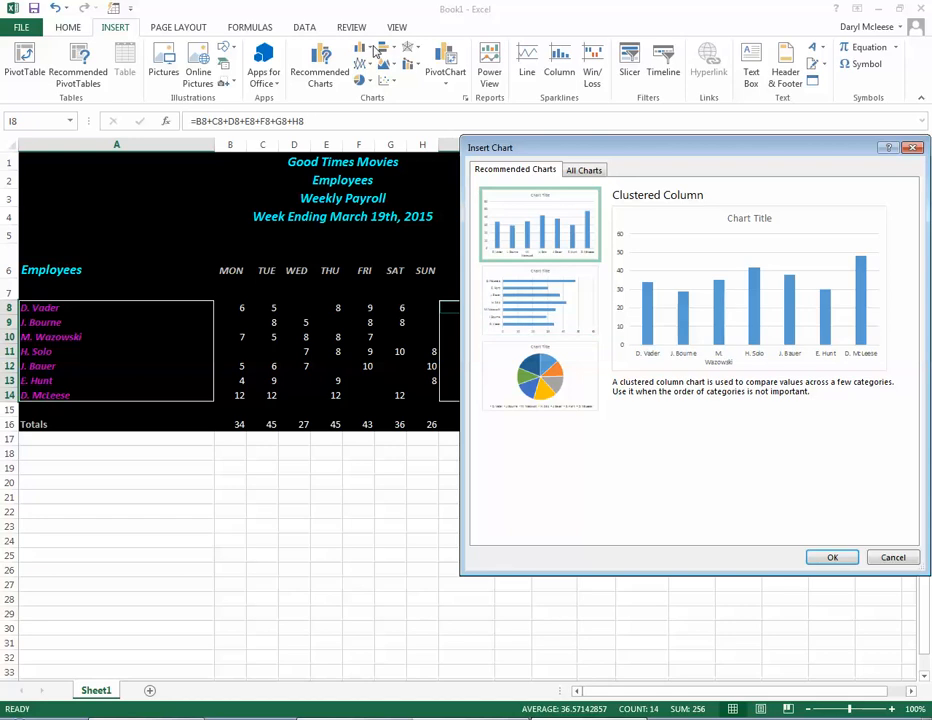
pyautogui.click(893, 557)
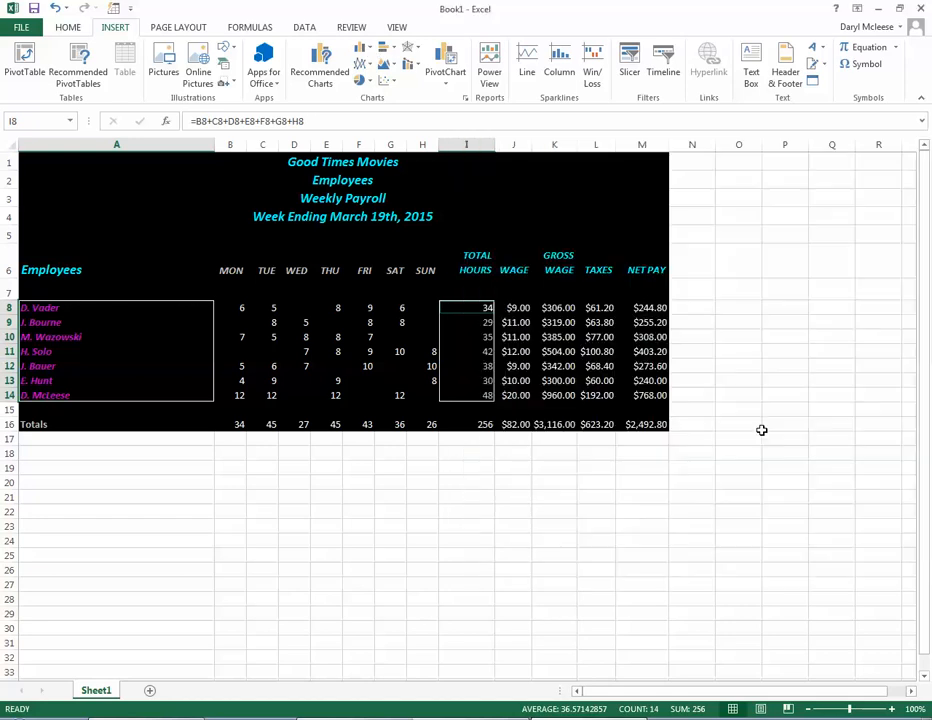
pyautogui.click(361, 47)
pyautogui.click(385, 49)
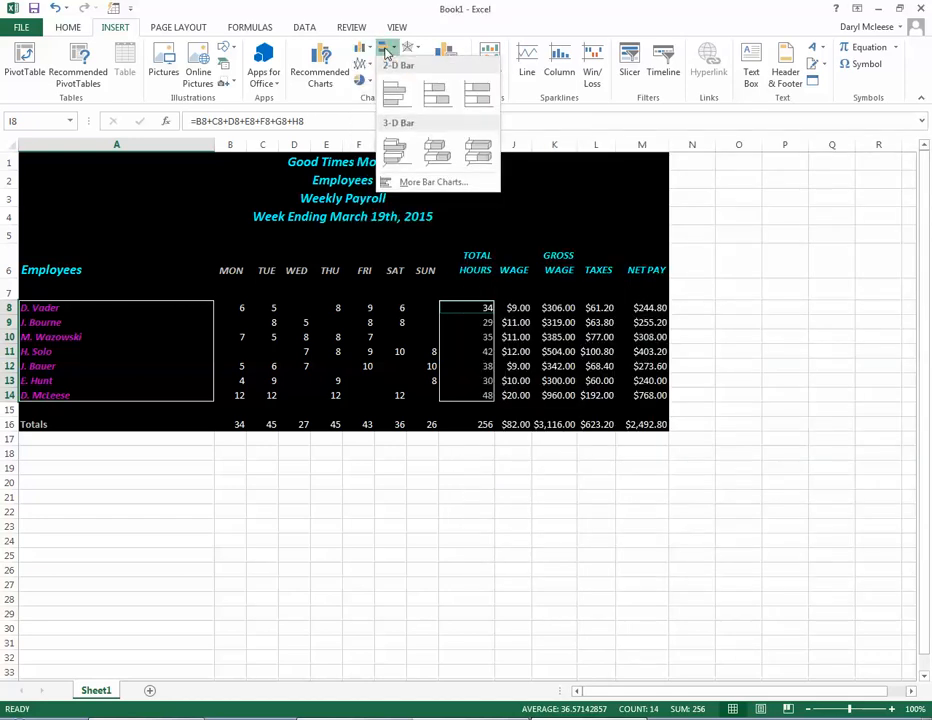
pyautogui.click(424, 182)
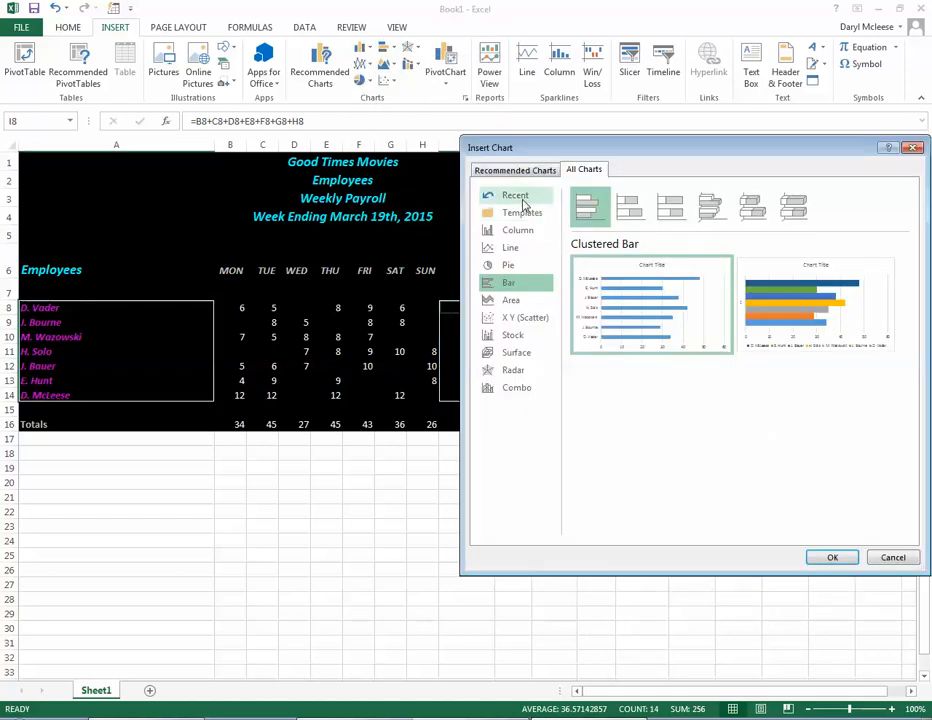
pyautogui.click(520, 231)
pyautogui.click(829, 217)
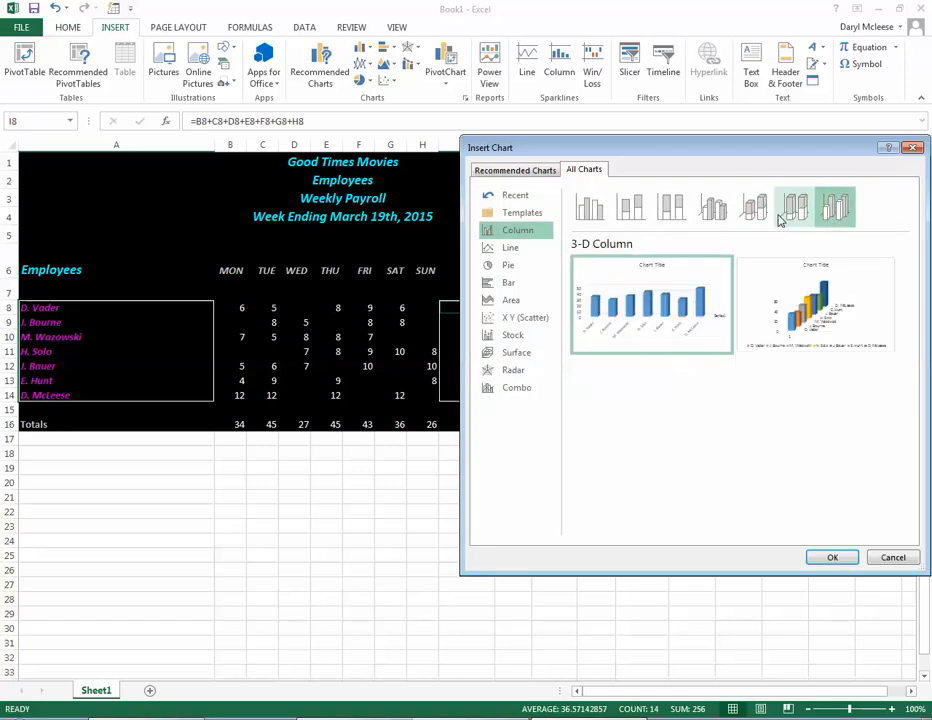
pyautogui.doubleClick(809, 313)
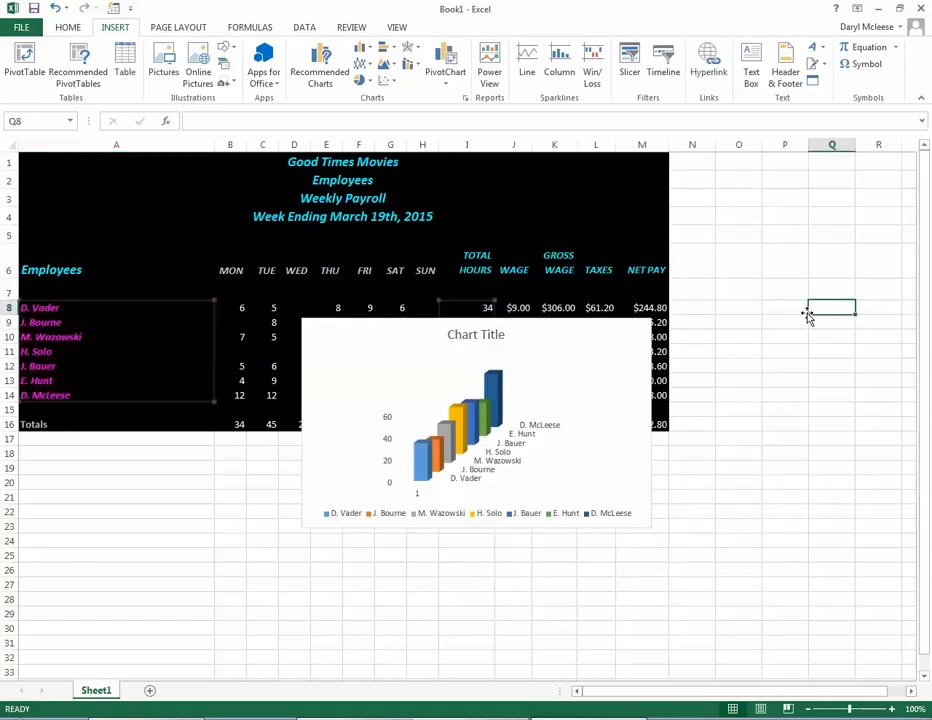
pyautogui.moveTo(608, 410); pyautogui.dragTo(535, 478)
# Step: Title the chart "Weekly Hours Worked by Good Times Employees" and shift it beneath the table to start midway across column A
pyautogui.click(412, 472)
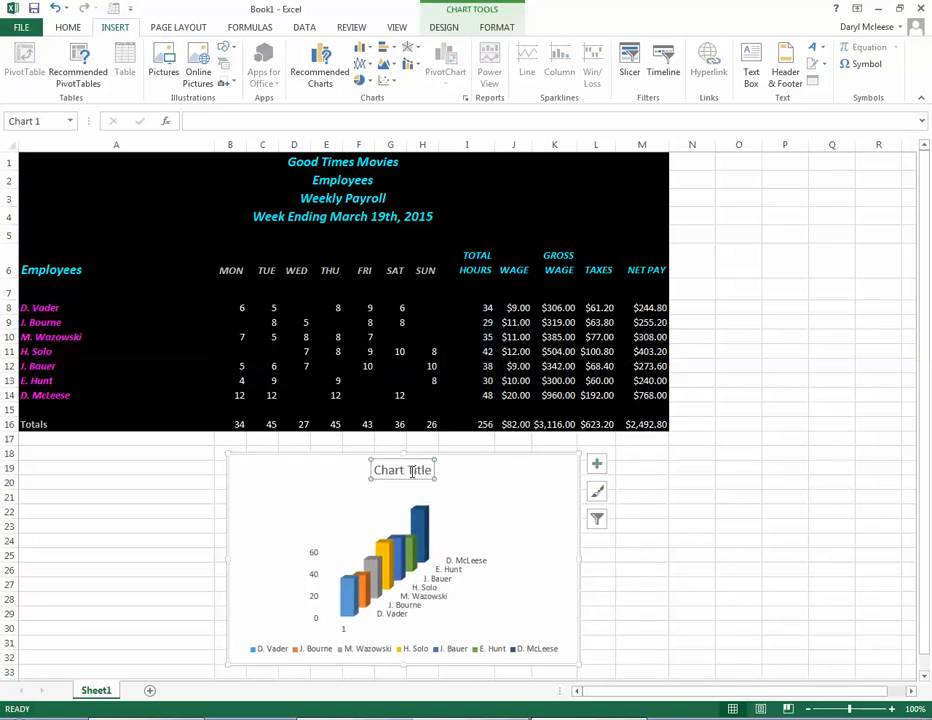
pyautogui.moveTo(430, 464); pyautogui.dragTo(377, 469)
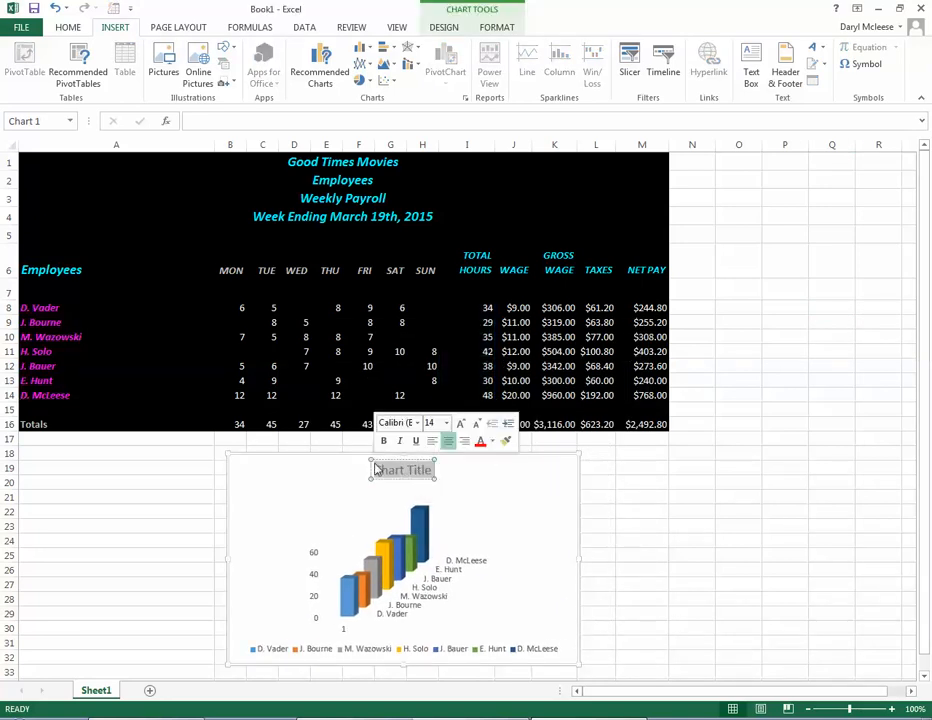
pyautogui.write('Wee')
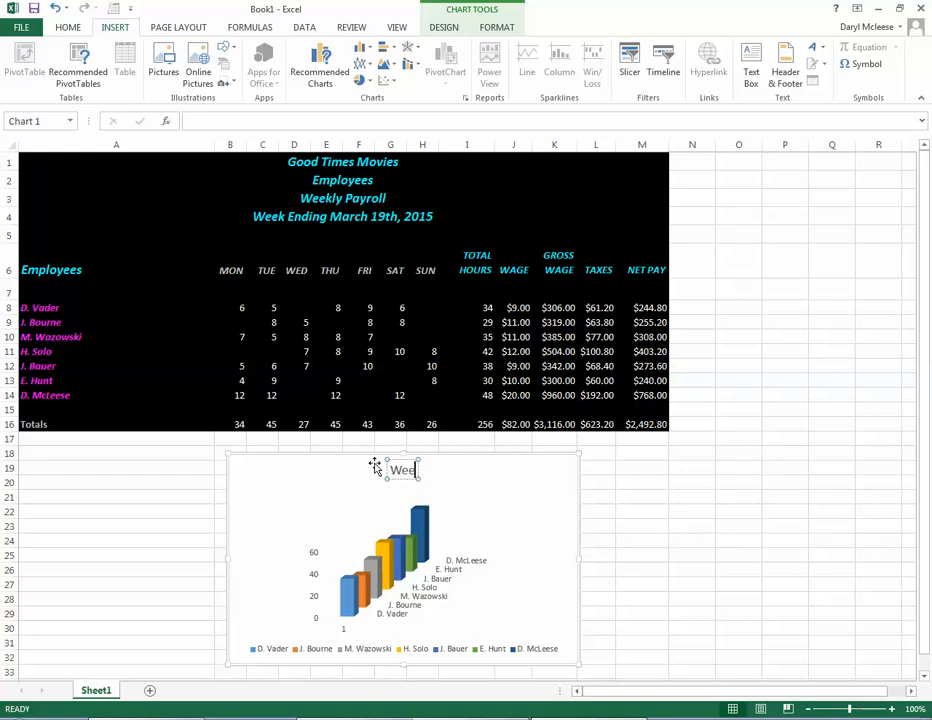
pyautogui.write('kly Hours W')
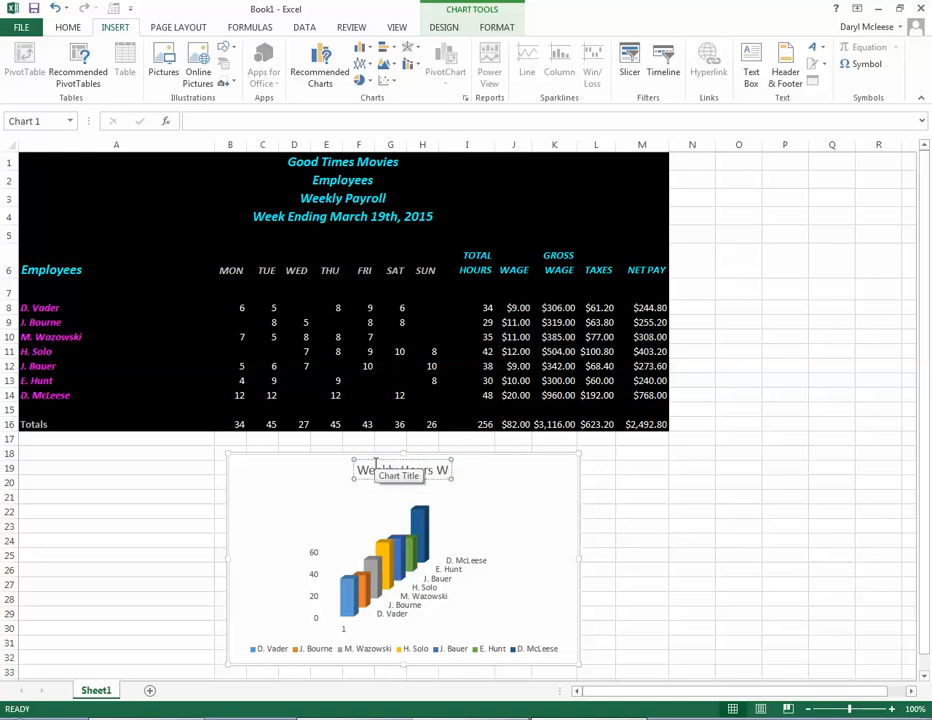
pyautogui.write('orked by')
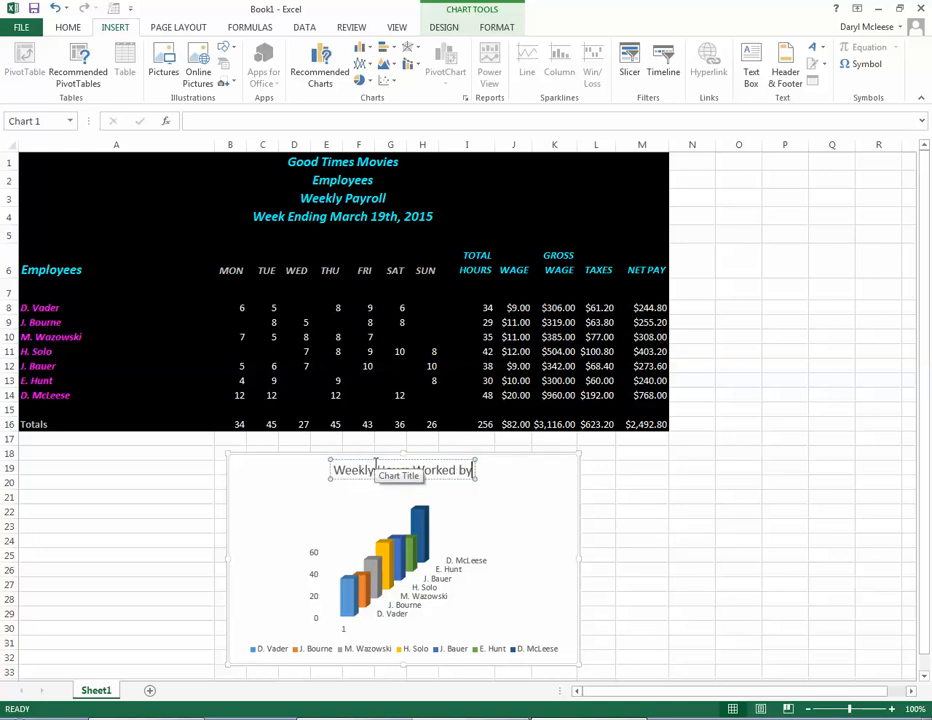
pyautogui.write(' Good Times Em')
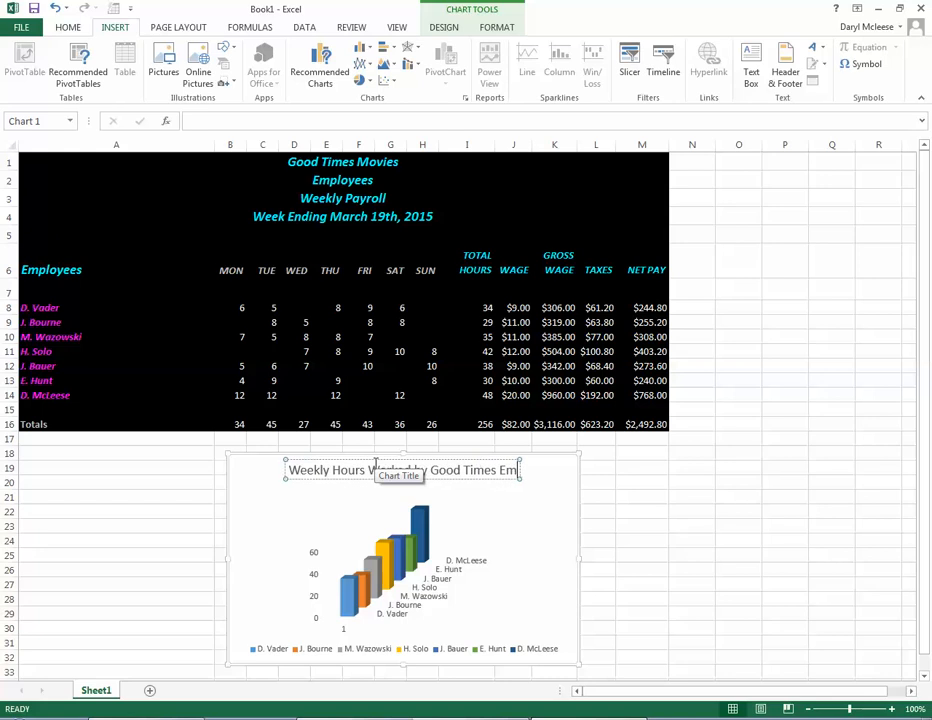
pyautogui.write('ployees')
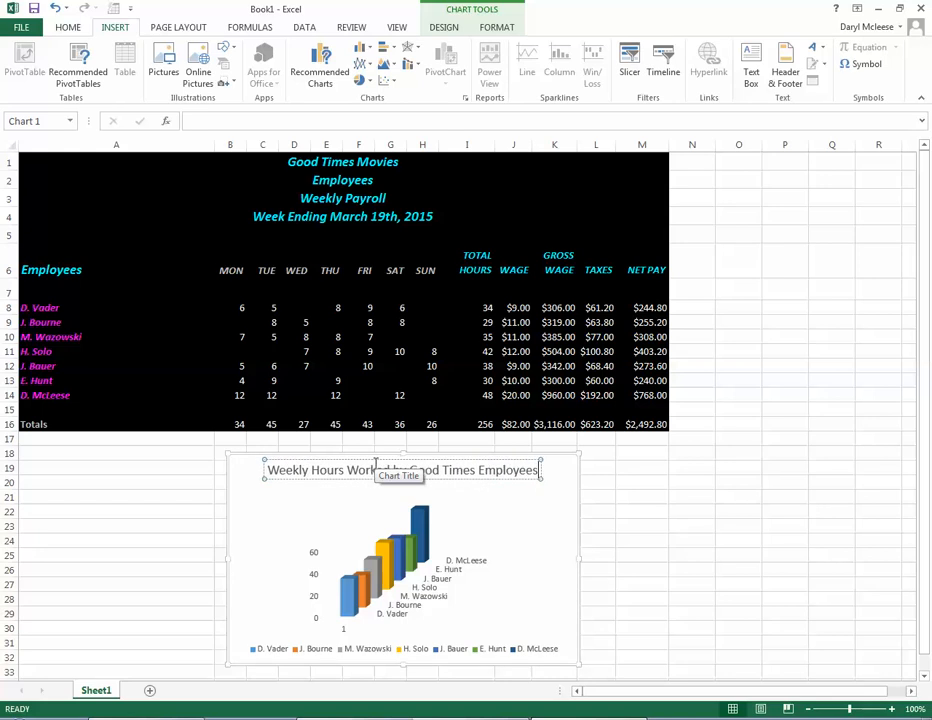
pyautogui.click(620, 541)
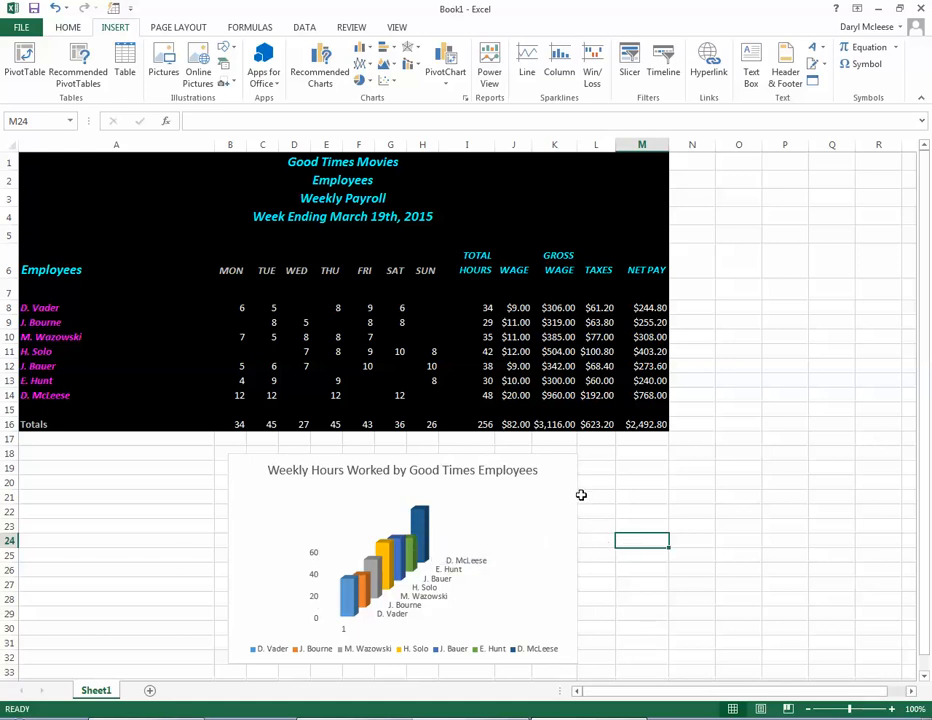
pyautogui.moveTo(572, 500); pyautogui.dragTo(451, 501)
pyautogui.click(537, 498)
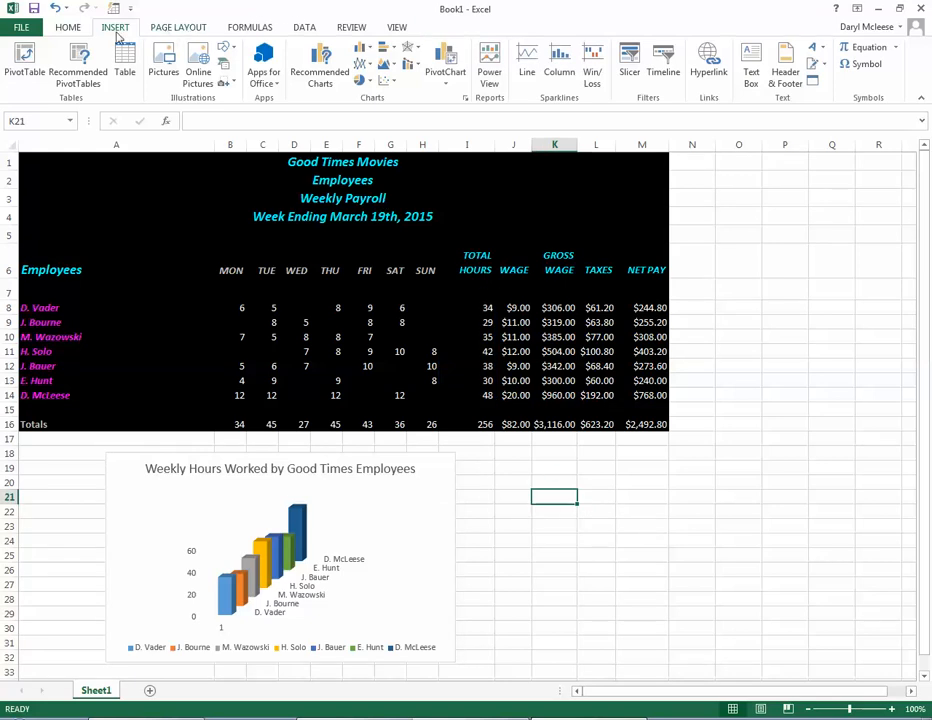
# Step: Search Office.com Clip Art for "movies" and insert the "Movie film reel" picture into the sheet
pyautogui.click(181, 64)
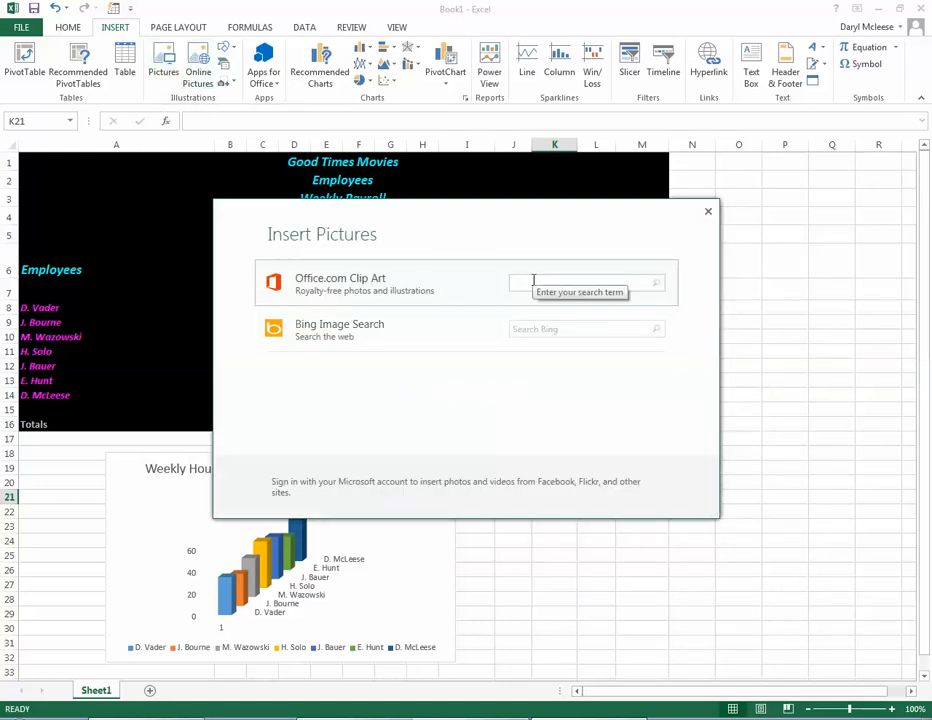
pyautogui.write('movies')
pyautogui.press('Return')
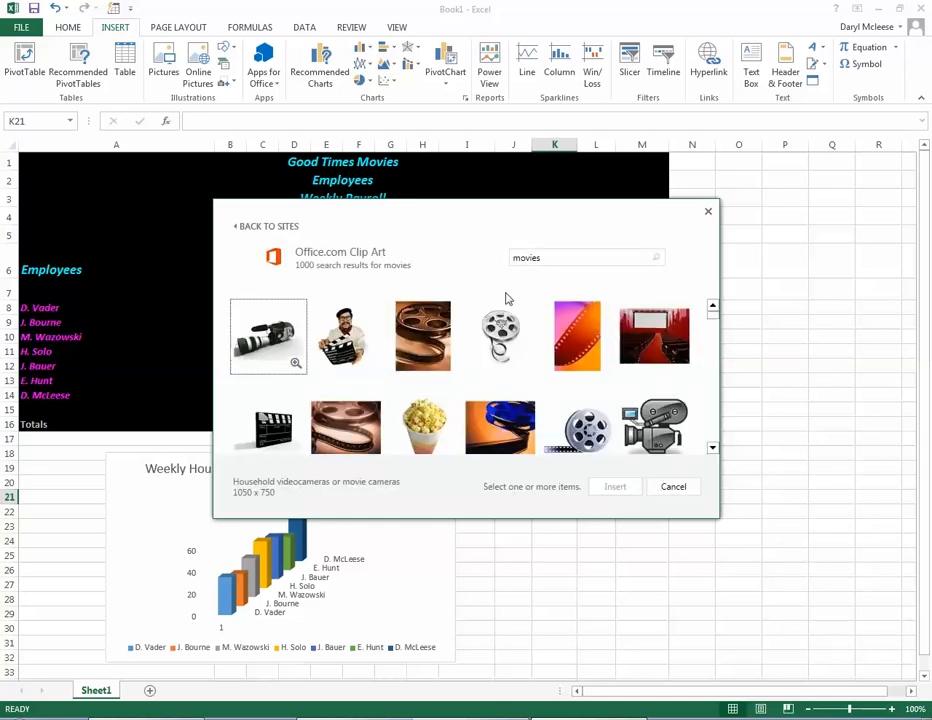
pyautogui.click(565, 408)
pyautogui.click(616, 486)
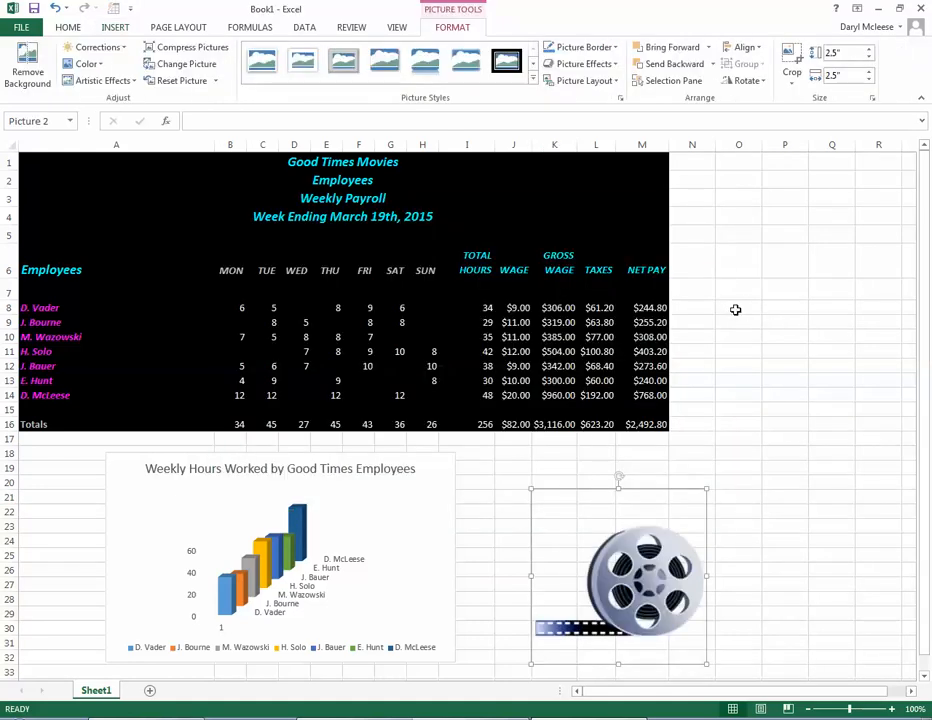
# Step: Open the formatting options of the film reel picture
pyautogui.click(752, 451)
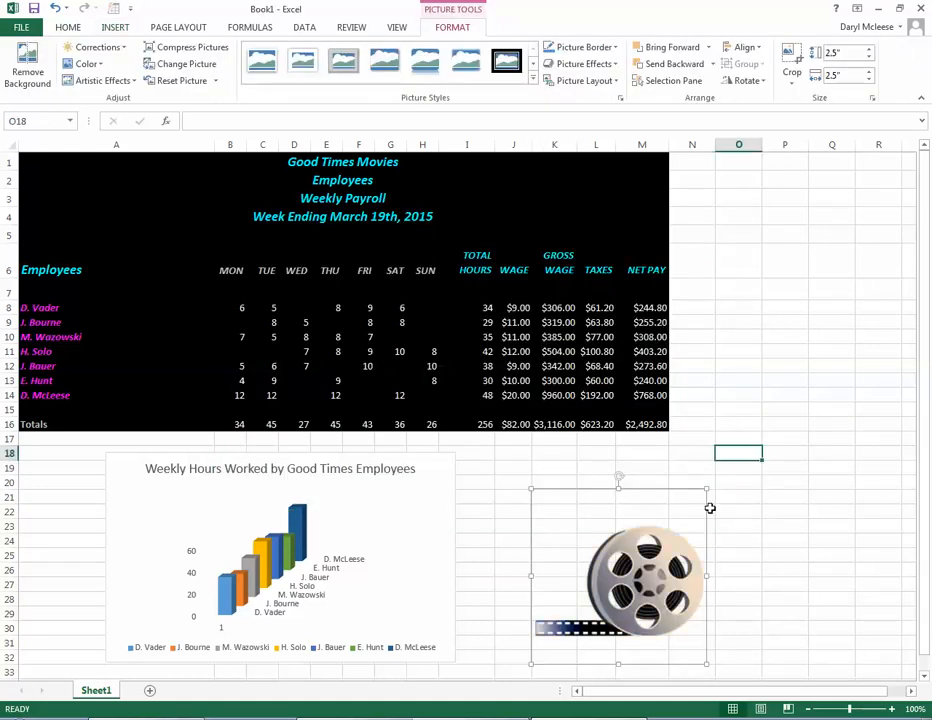
pyautogui.rightClick(630, 548)
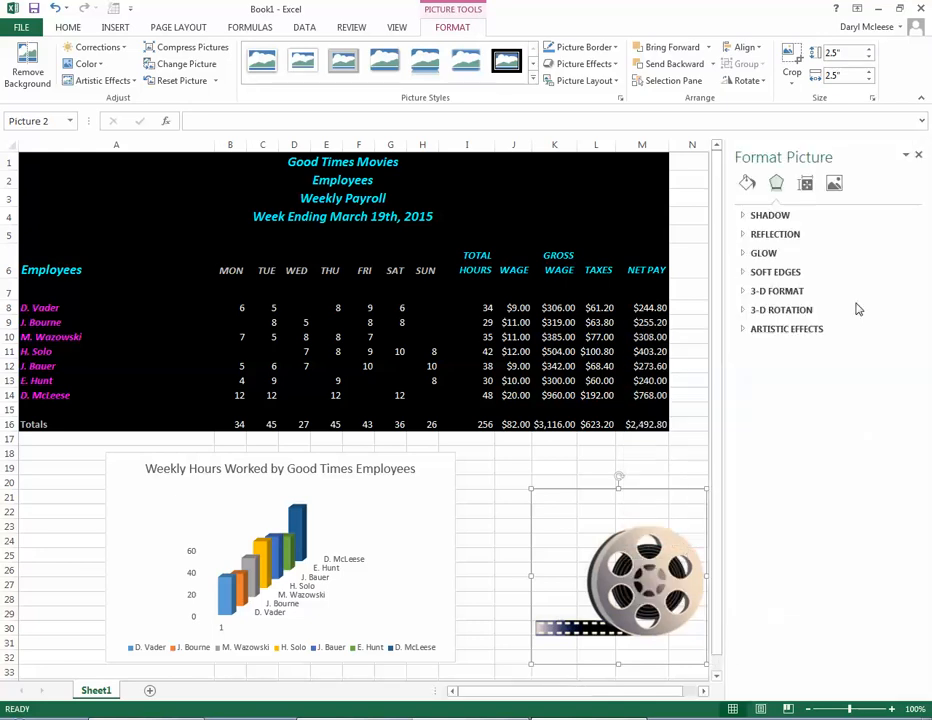
# Step: Try a solid fill behind the film reel picture, and set it back to no fill
pyautogui.click(748, 184)
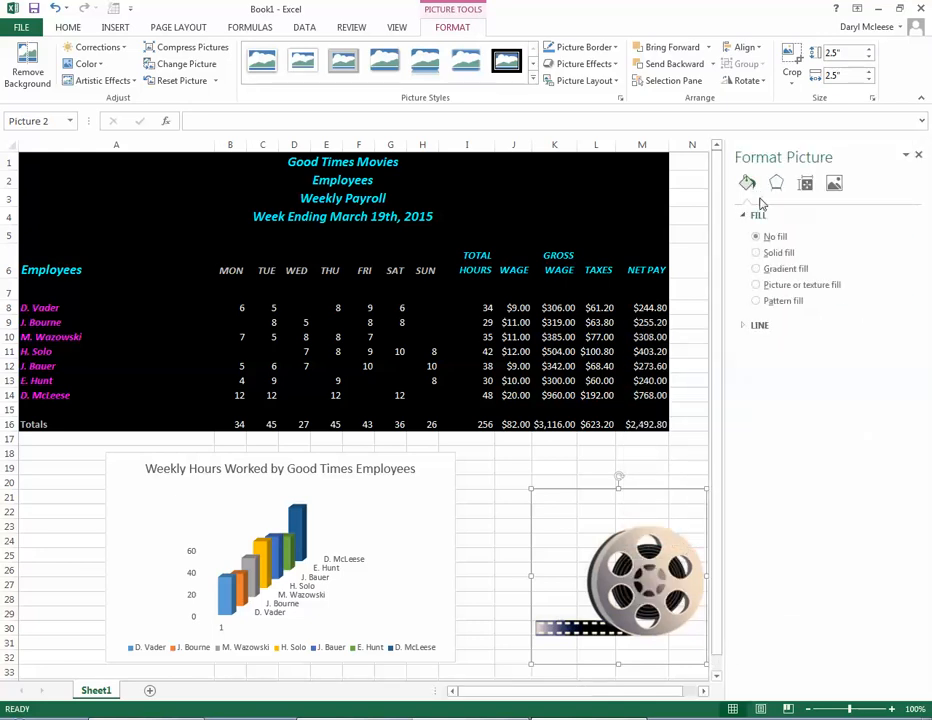
pyautogui.click(772, 253)
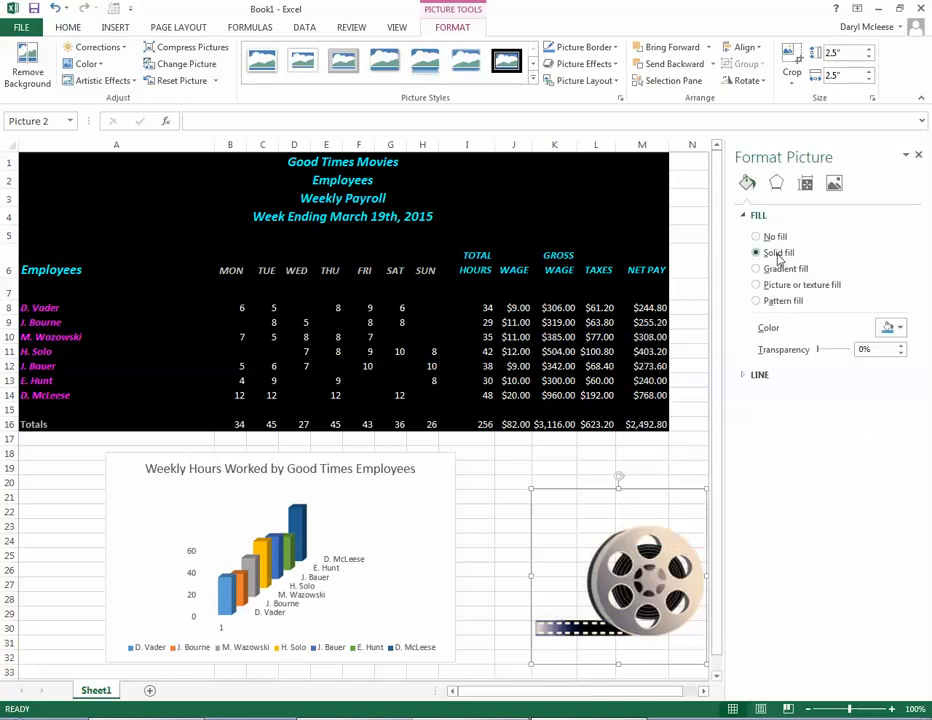
pyautogui.click(899, 327)
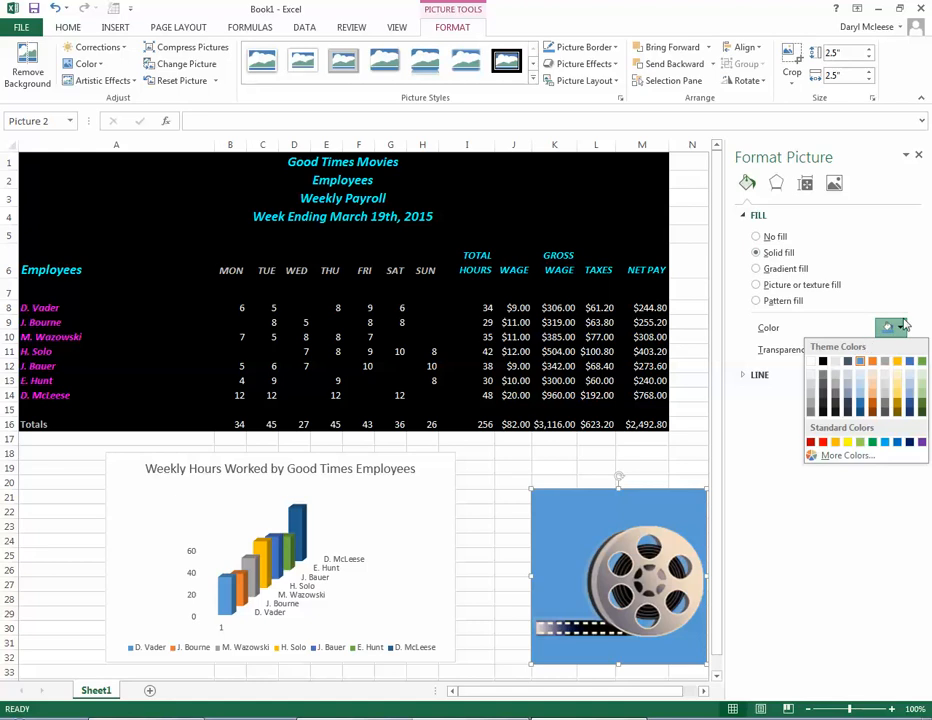
pyautogui.click(778, 237)
# Step: Recolor the film reel picture with the light gold color variation
pyautogui.click(834, 185)
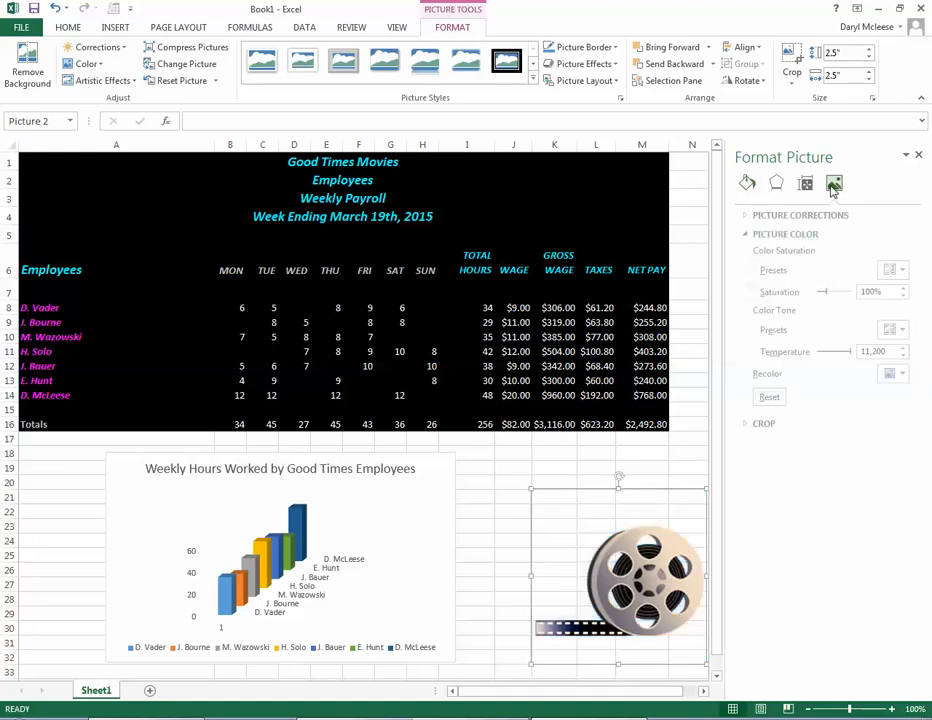
pyautogui.click(895, 374)
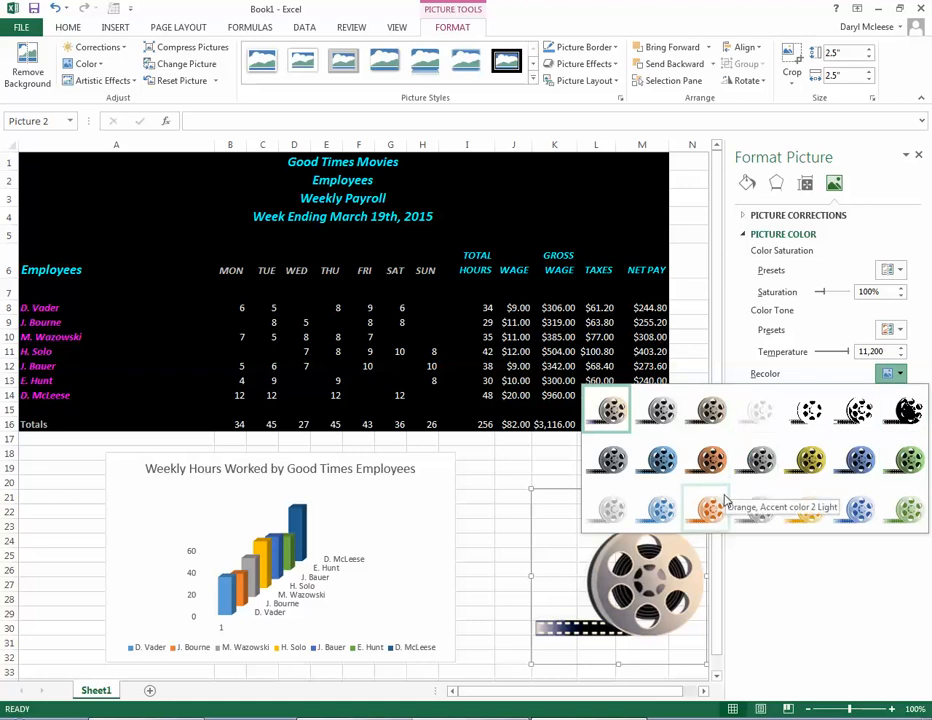
pyautogui.click(810, 510)
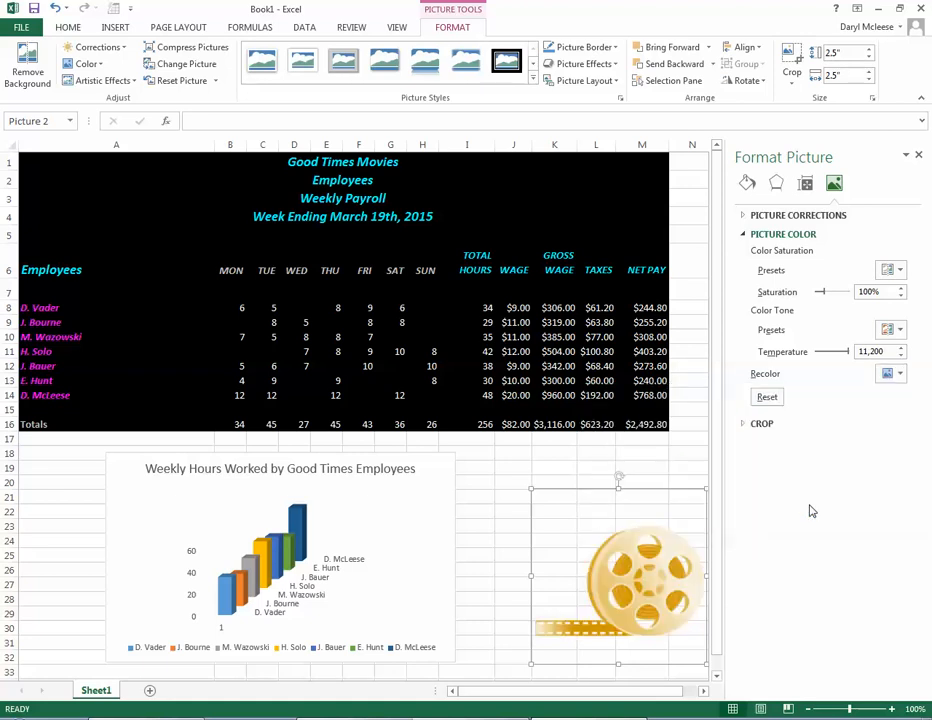
# Step: Shrink the film reel picture to about 1.51" square and place it over columns K to M beside the sheet titles, closing its formatting options
pyautogui.moveTo(705, 488); pyautogui.dragTo(430, 562)
pyautogui.moveTo(385, 605); pyautogui.dragTo(421, 205)
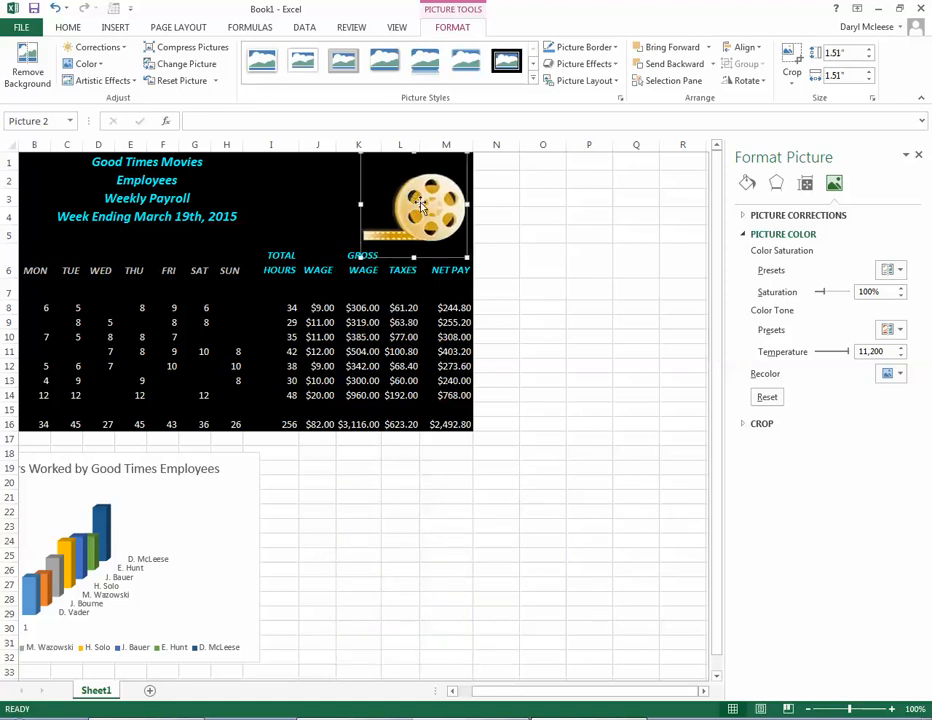
pyautogui.click(919, 153)
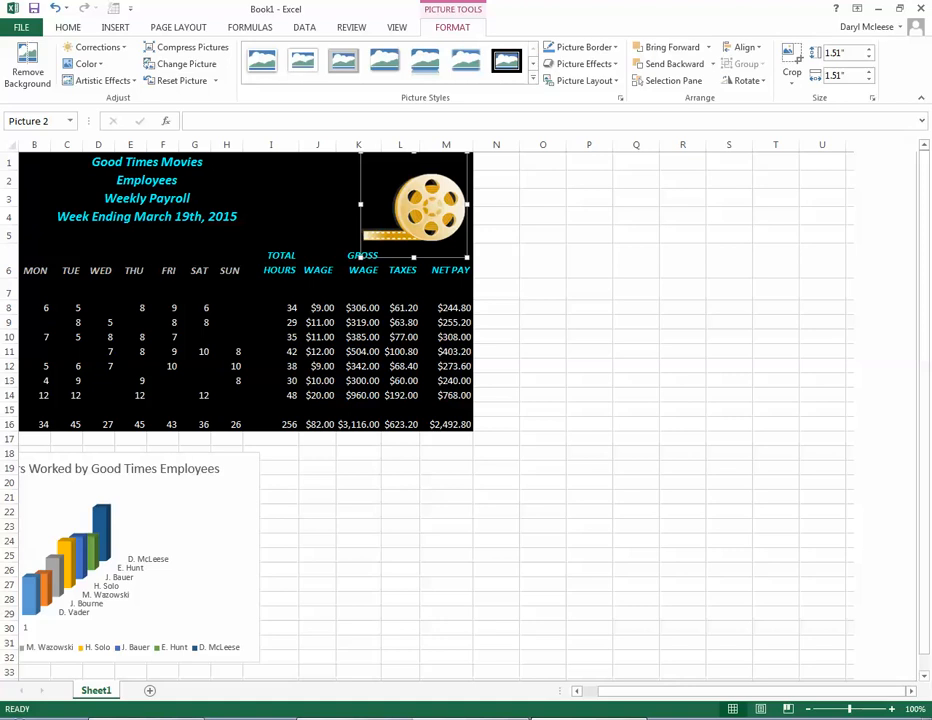
pyautogui.click(591, 626)
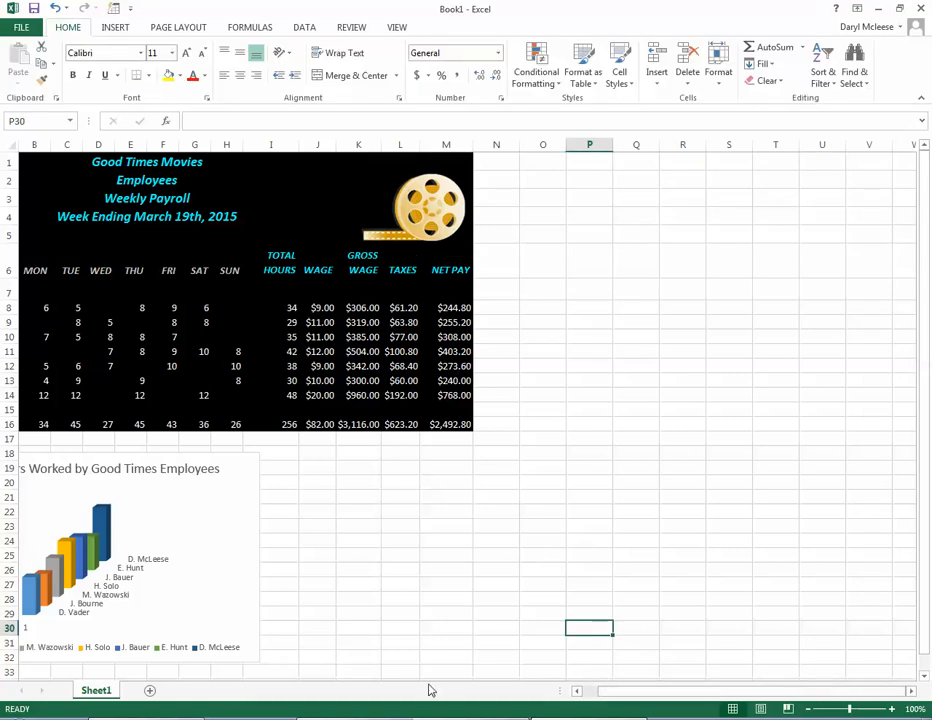
# Step: Shift the plot area slightly to the right inside the weekly hours chart, and deselect the chart
pyautogui.moveTo(709, 694); pyautogui.dragTo(618, 699)
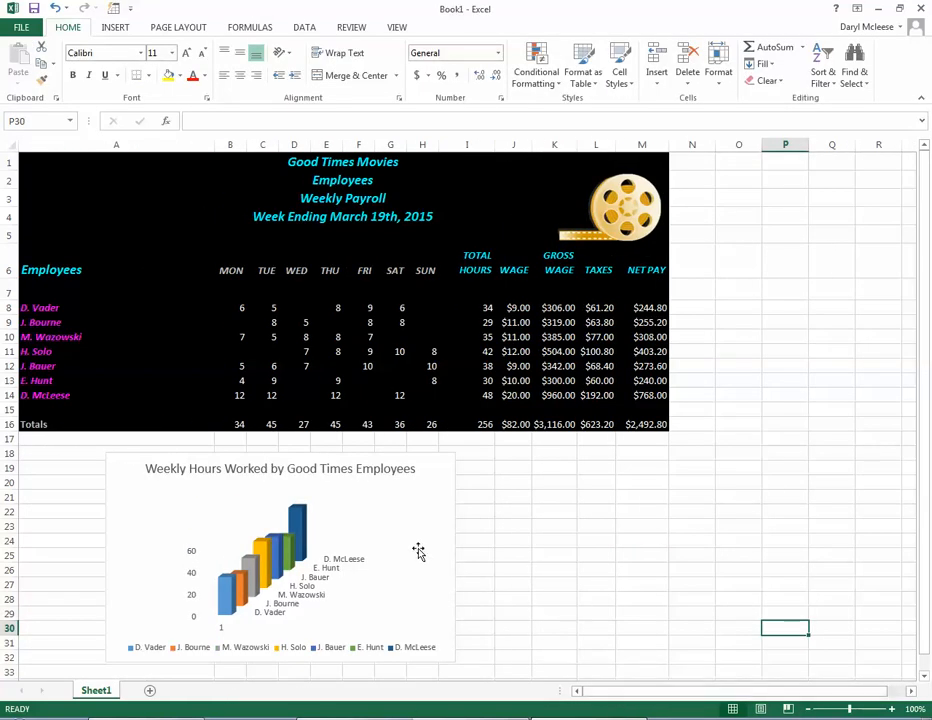
pyautogui.click(441, 514)
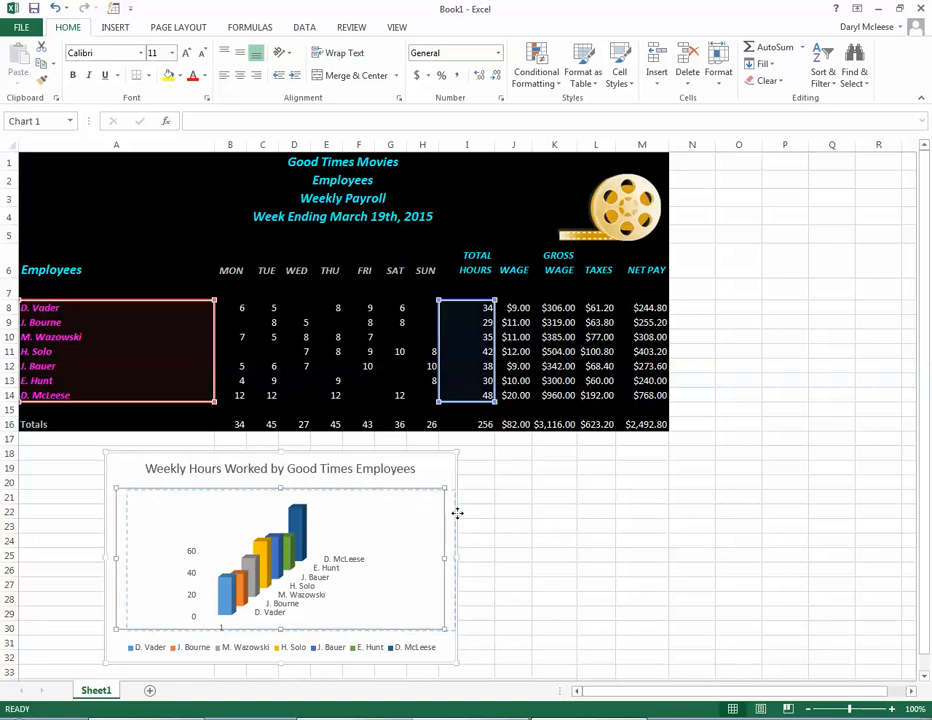
pyautogui.click(610, 512)
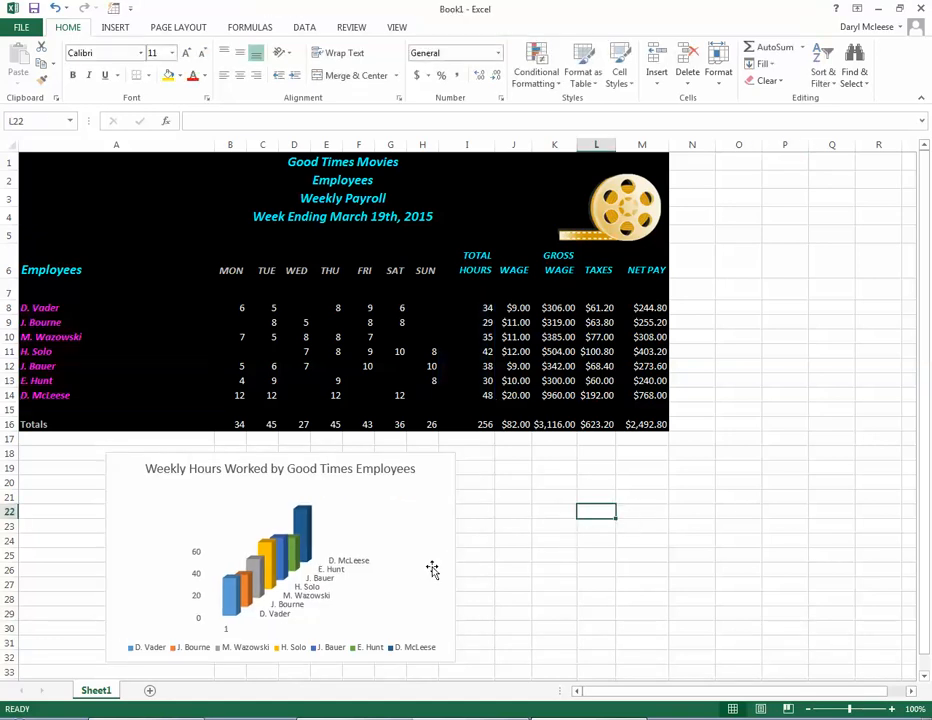